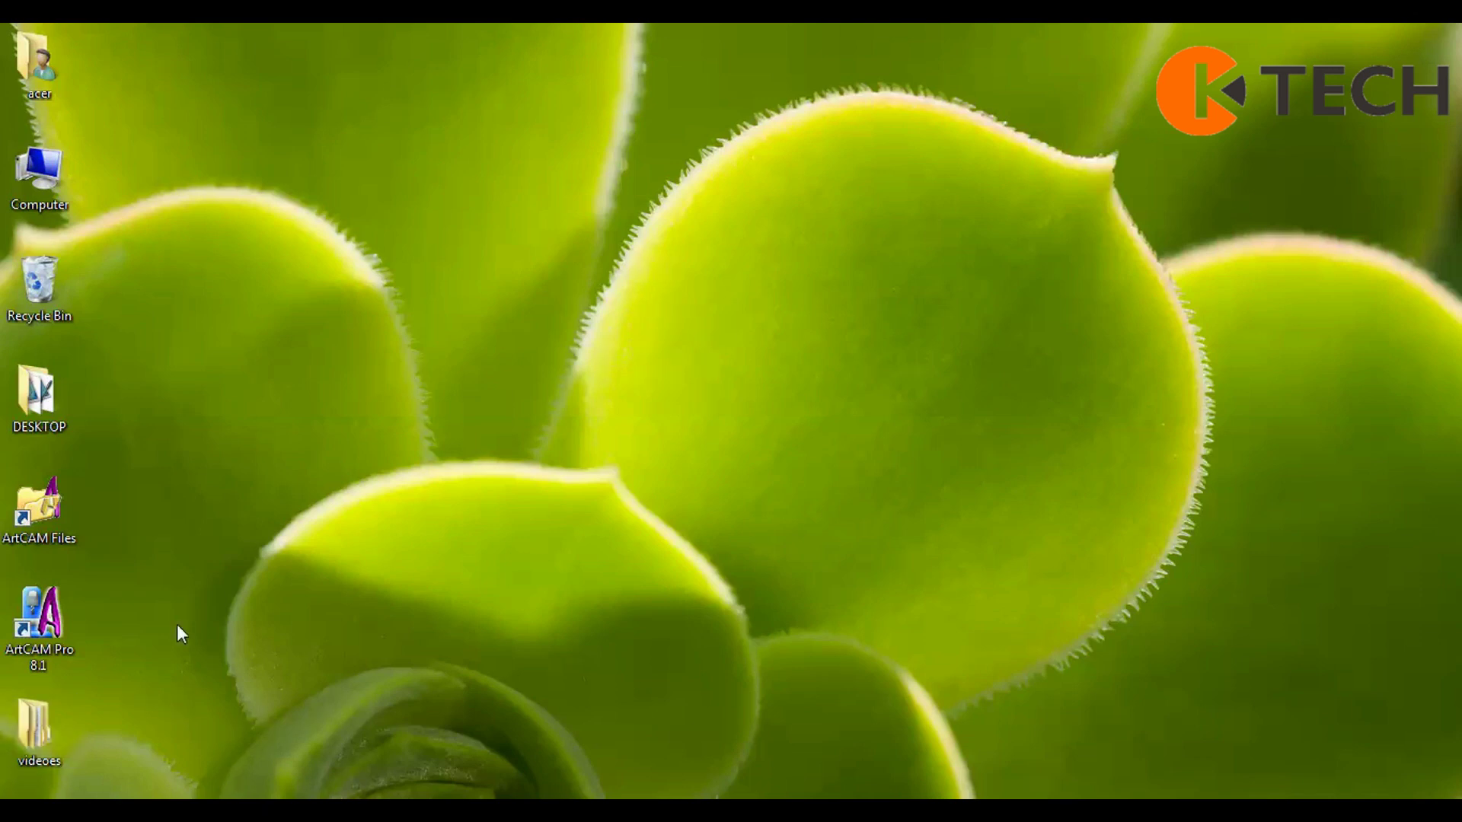
# - Launch ArtCAM Pro 8.1 from the desktop and maximize its window
pyautogui.doubleClick(49, 632)
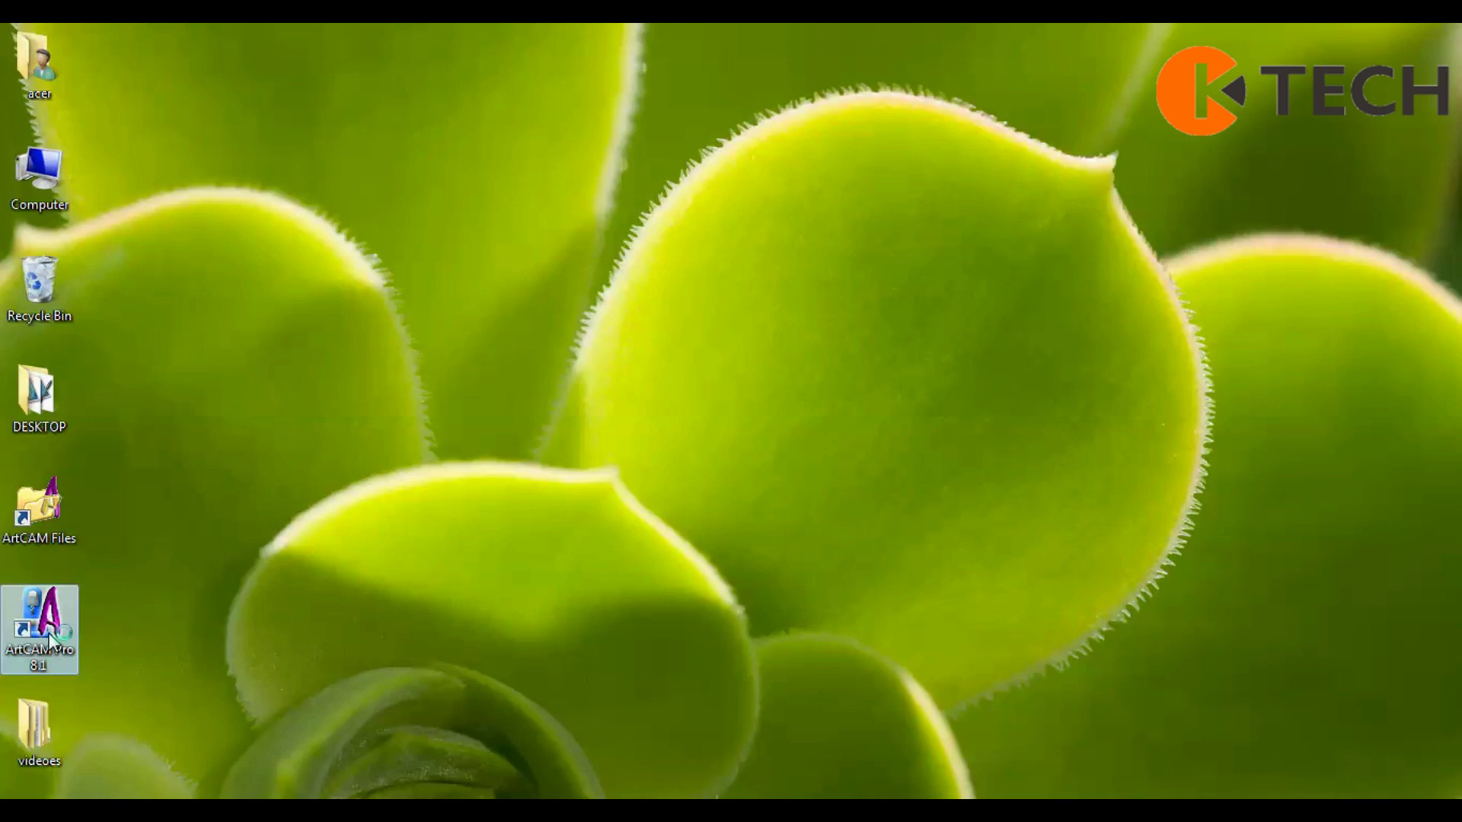
pyautogui.doubleClick(49, 638)
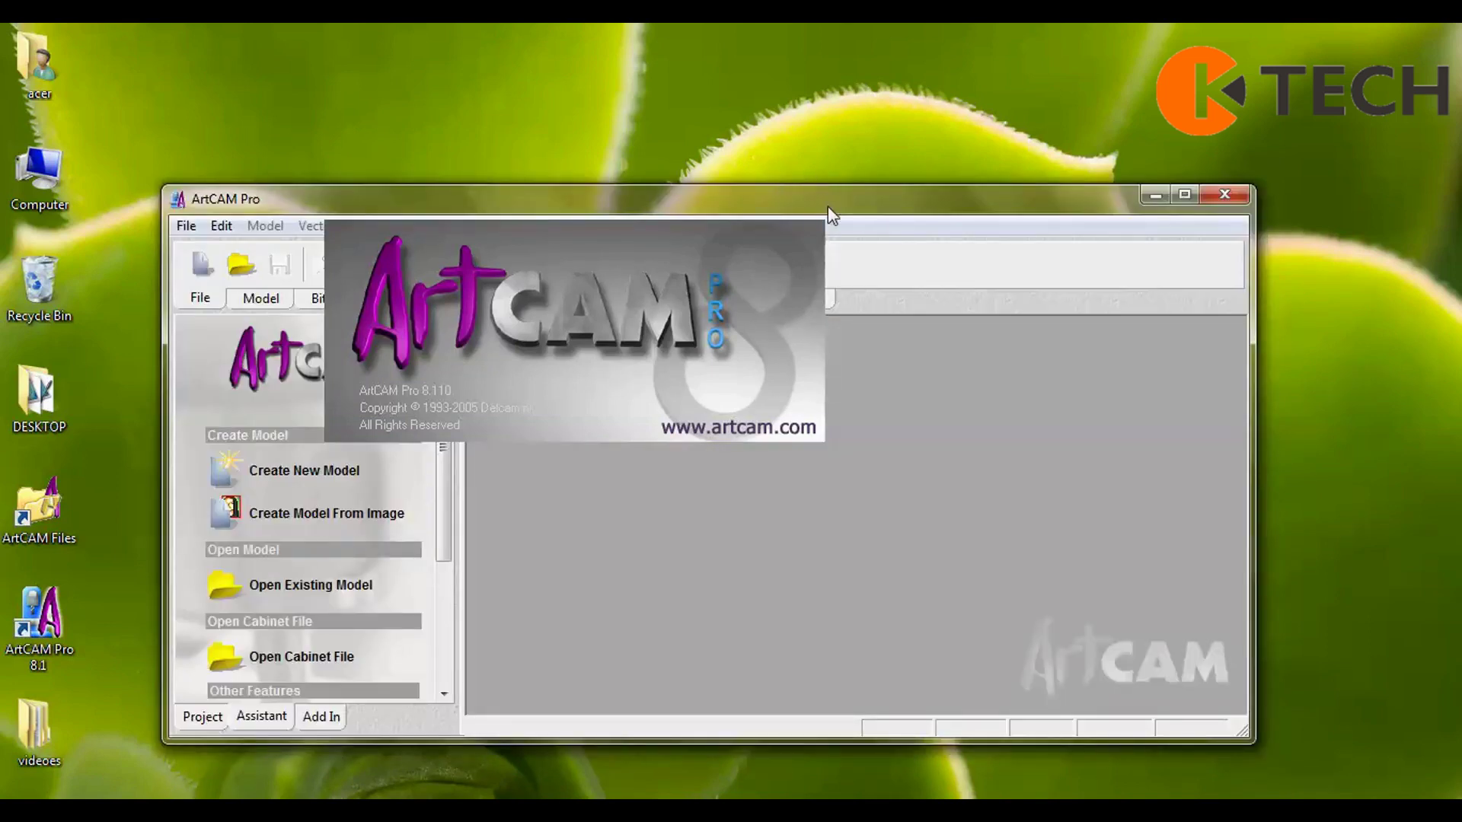
pyautogui.doubleClick(828, 204)
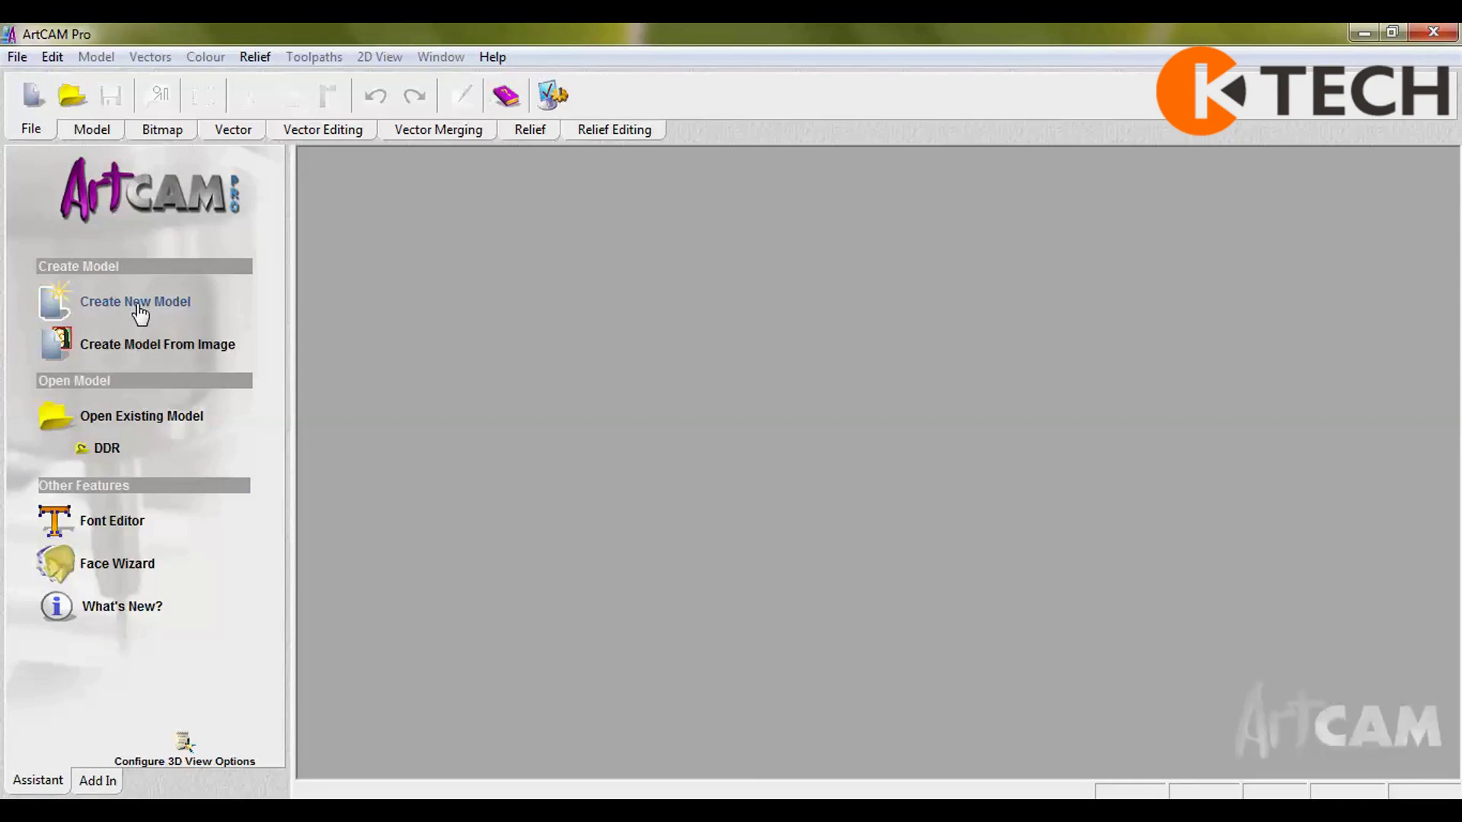
# - Create a new model 220 mm wide and 800 mm high with a centred origin, and maximize its 2D view
pyautogui.click(112, 305)
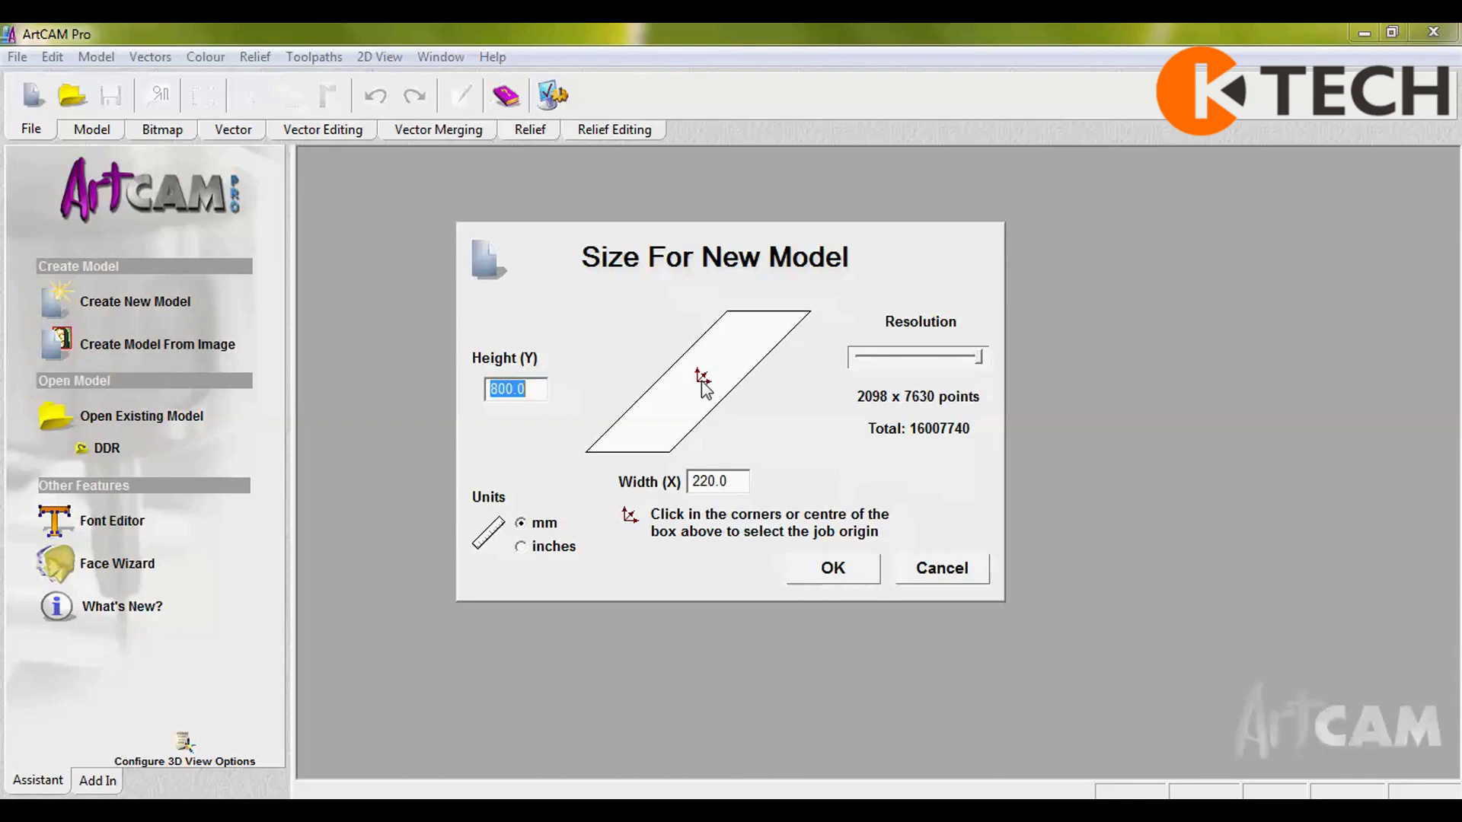
pyautogui.click(595, 452)
pyautogui.click(801, 323)
pyautogui.click(727, 312)
pyautogui.click(704, 387)
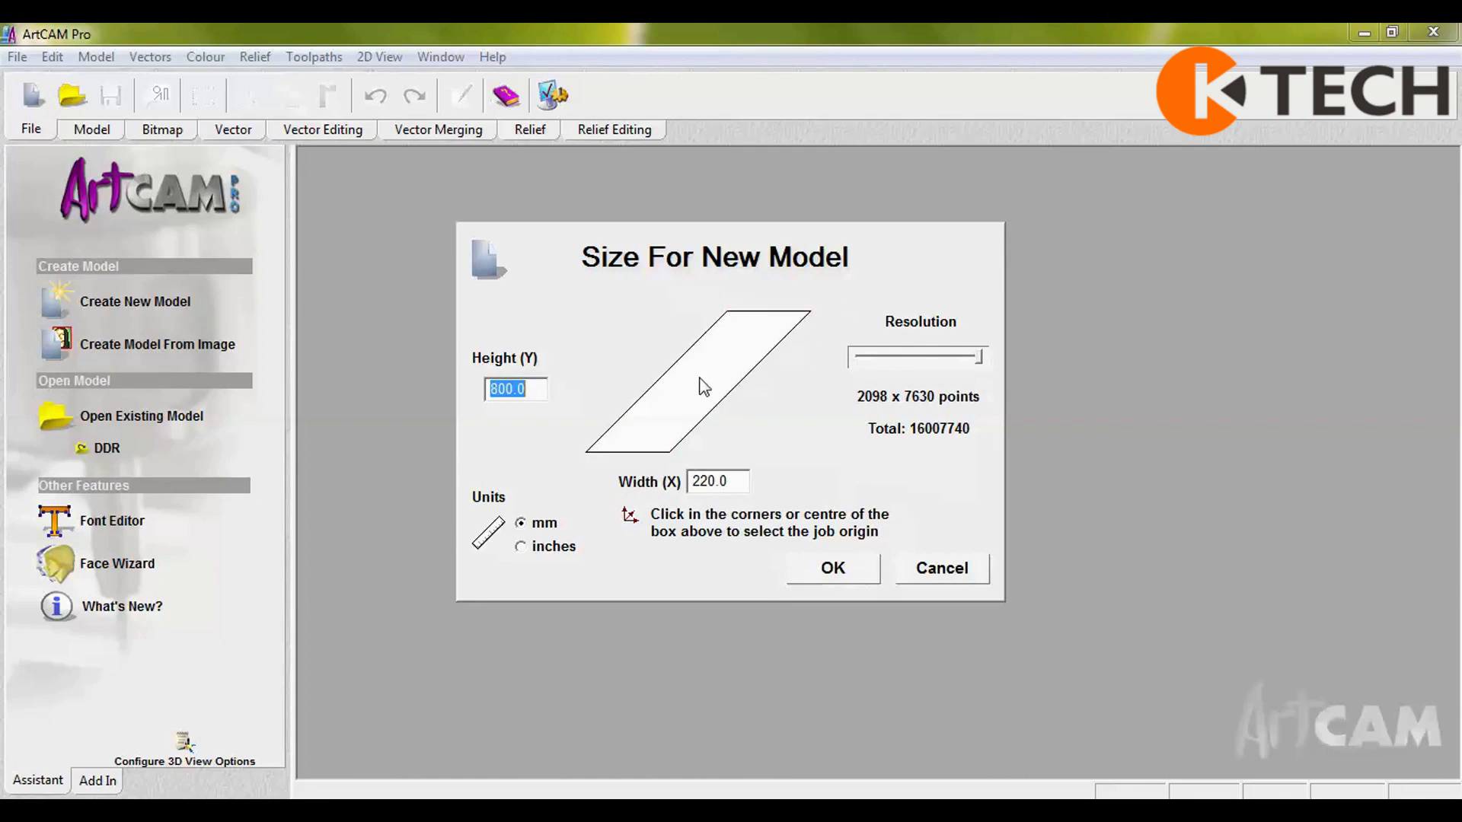
pyautogui.click(590, 452)
pyautogui.click(670, 454)
pyautogui.click(809, 312)
pyautogui.click(704, 378)
pyautogui.click(977, 360)
pyautogui.moveTo(977, 363); pyautogui.dragTo(981, 358)
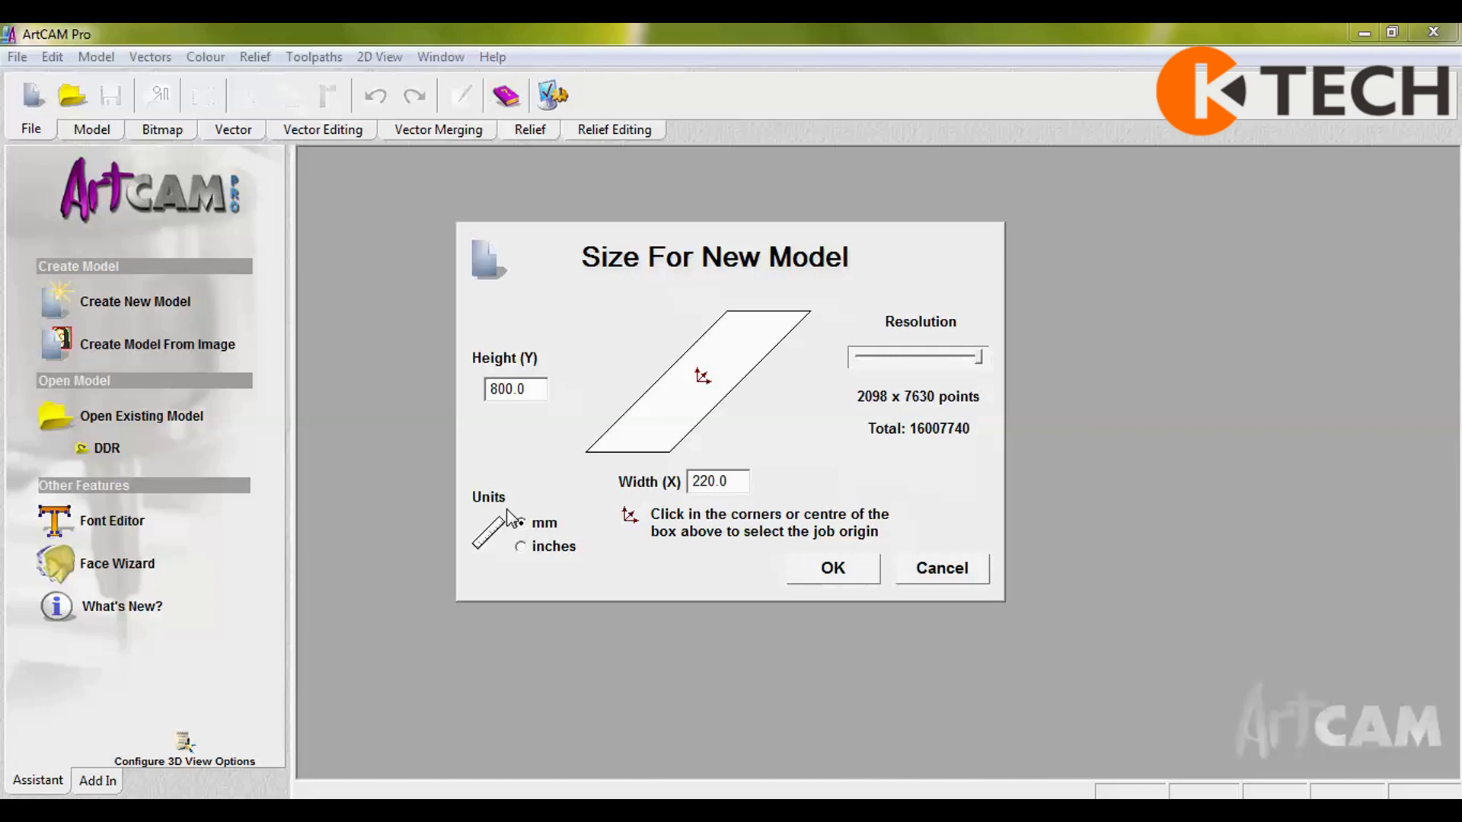
pyautogui.click(842, 566)
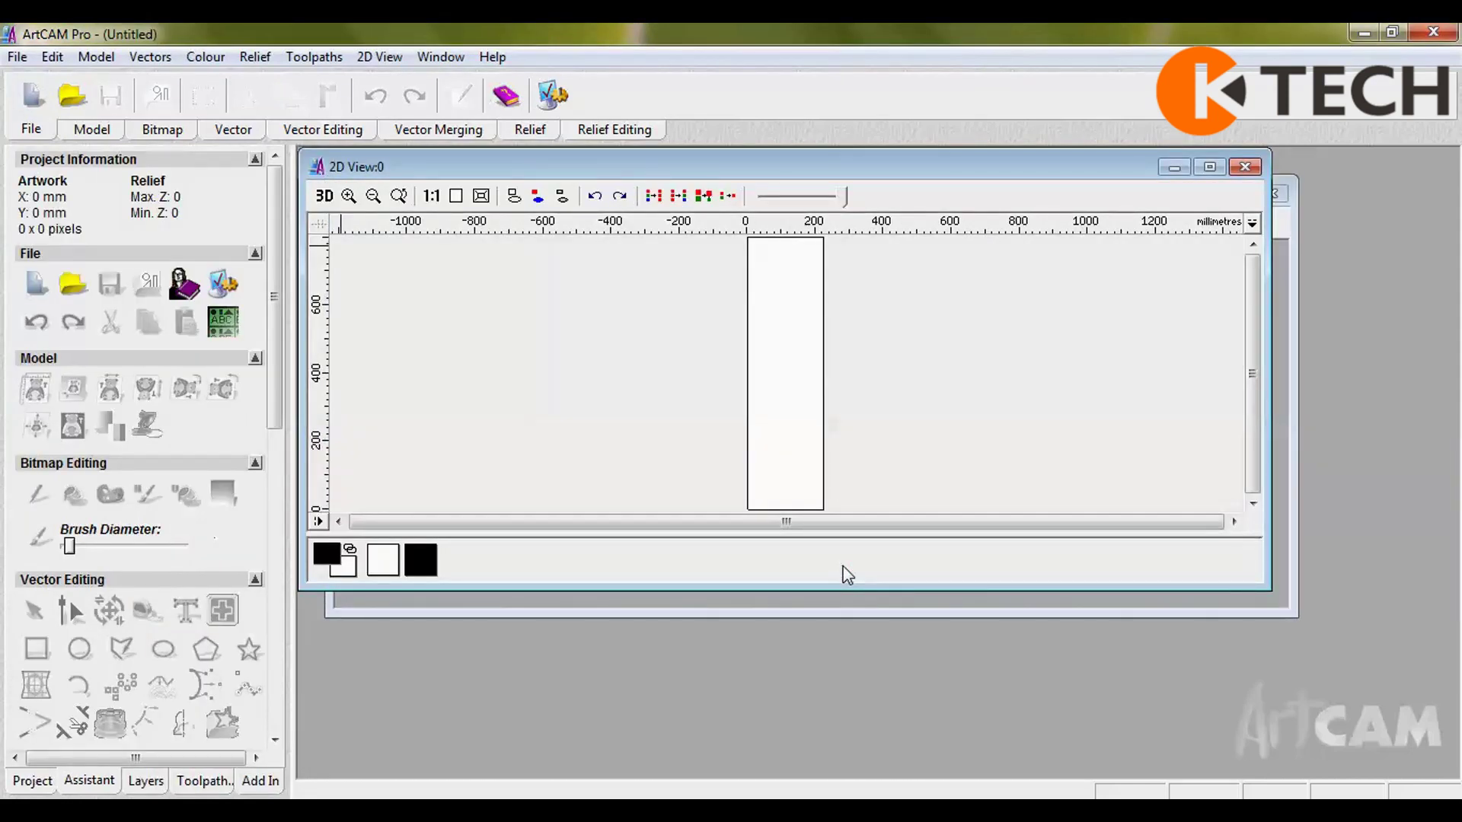
pyautogui.doubleClick(1086, 168)
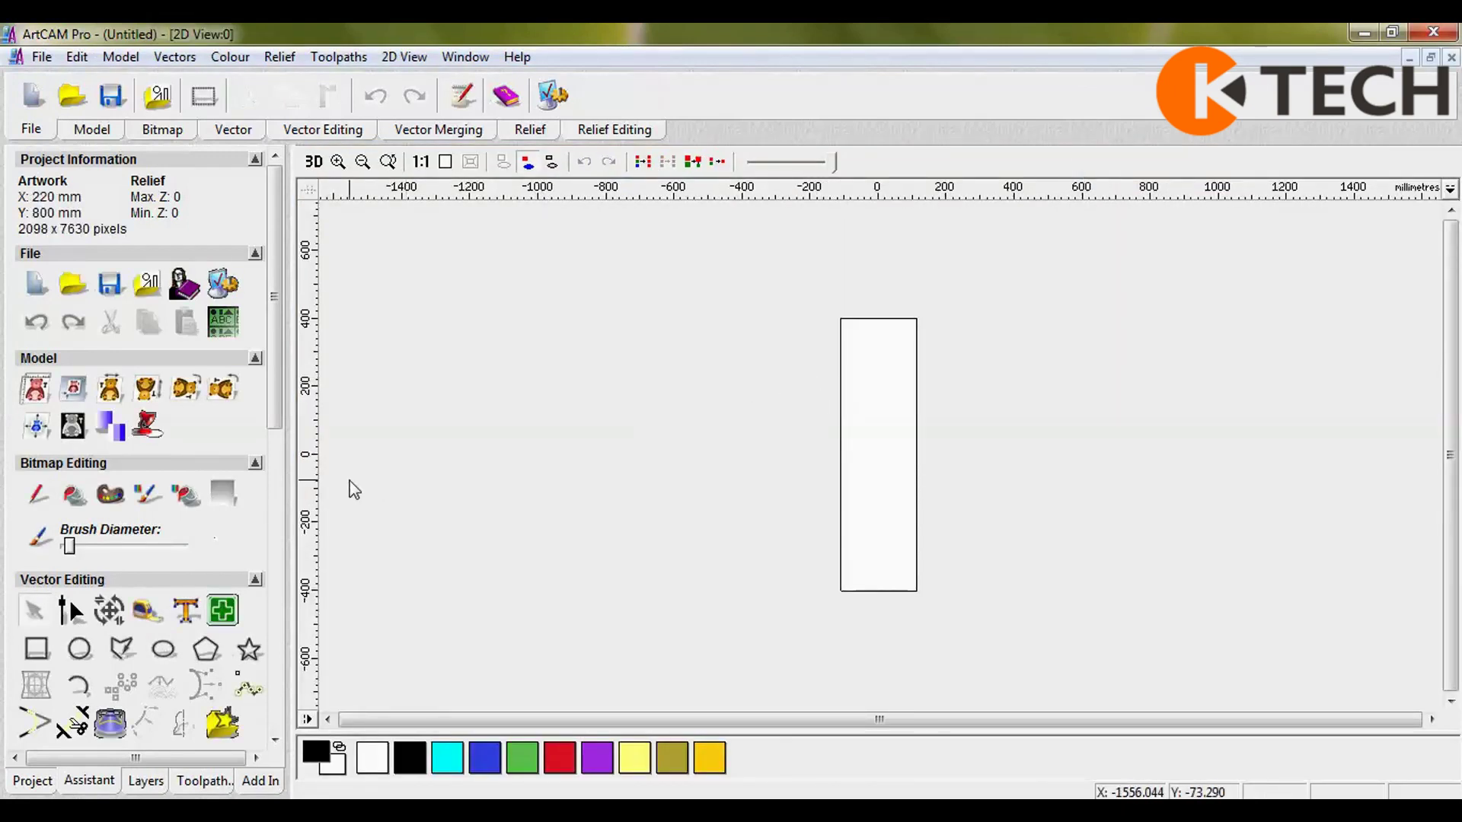
# - Create a rectangle vector 220 mm wide and 800 mm high, centred on the model origin
pyautogui.click(277, 536)
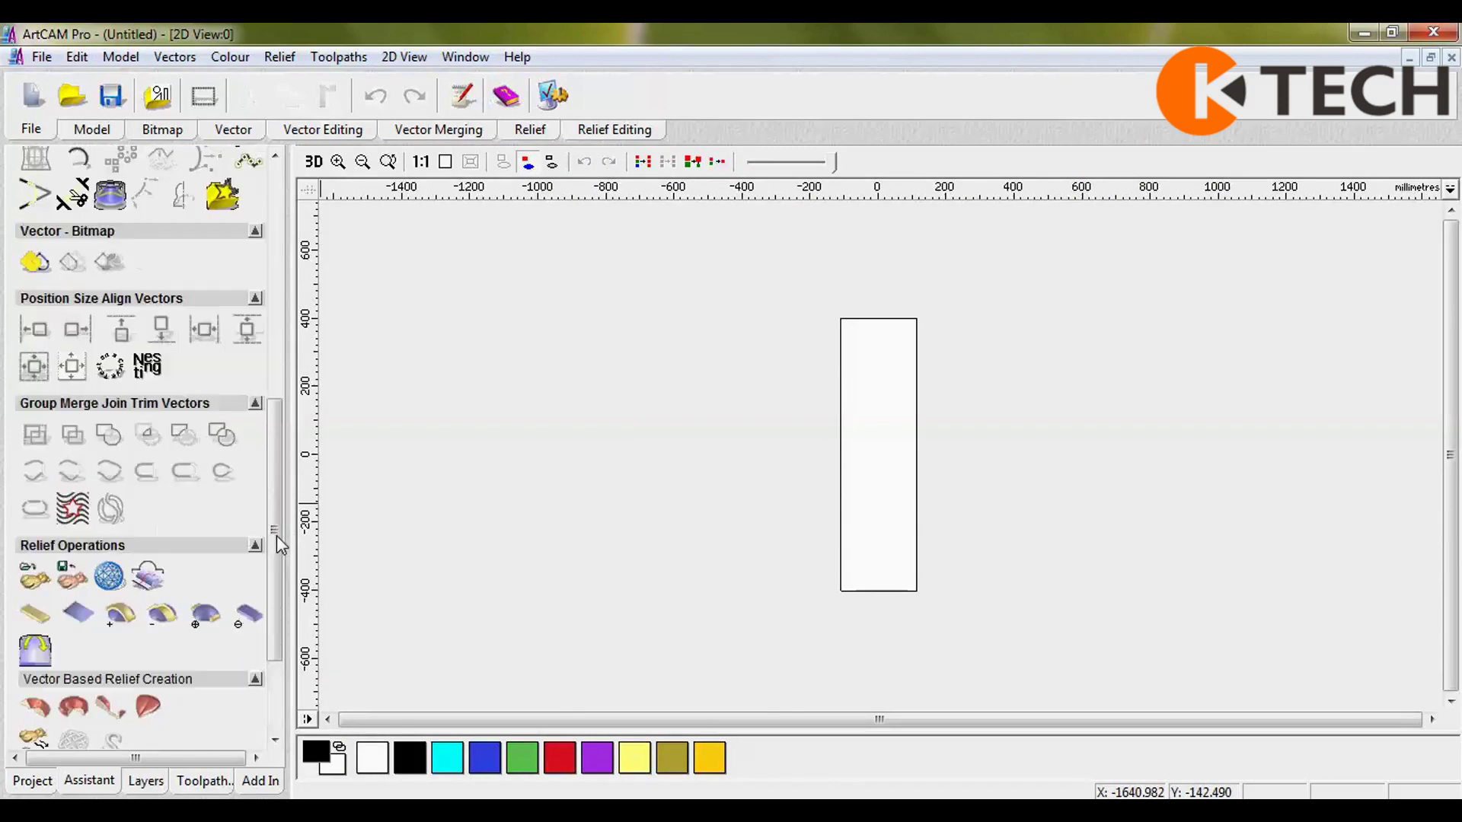
pyautogui.scroll(3, 276, 536)
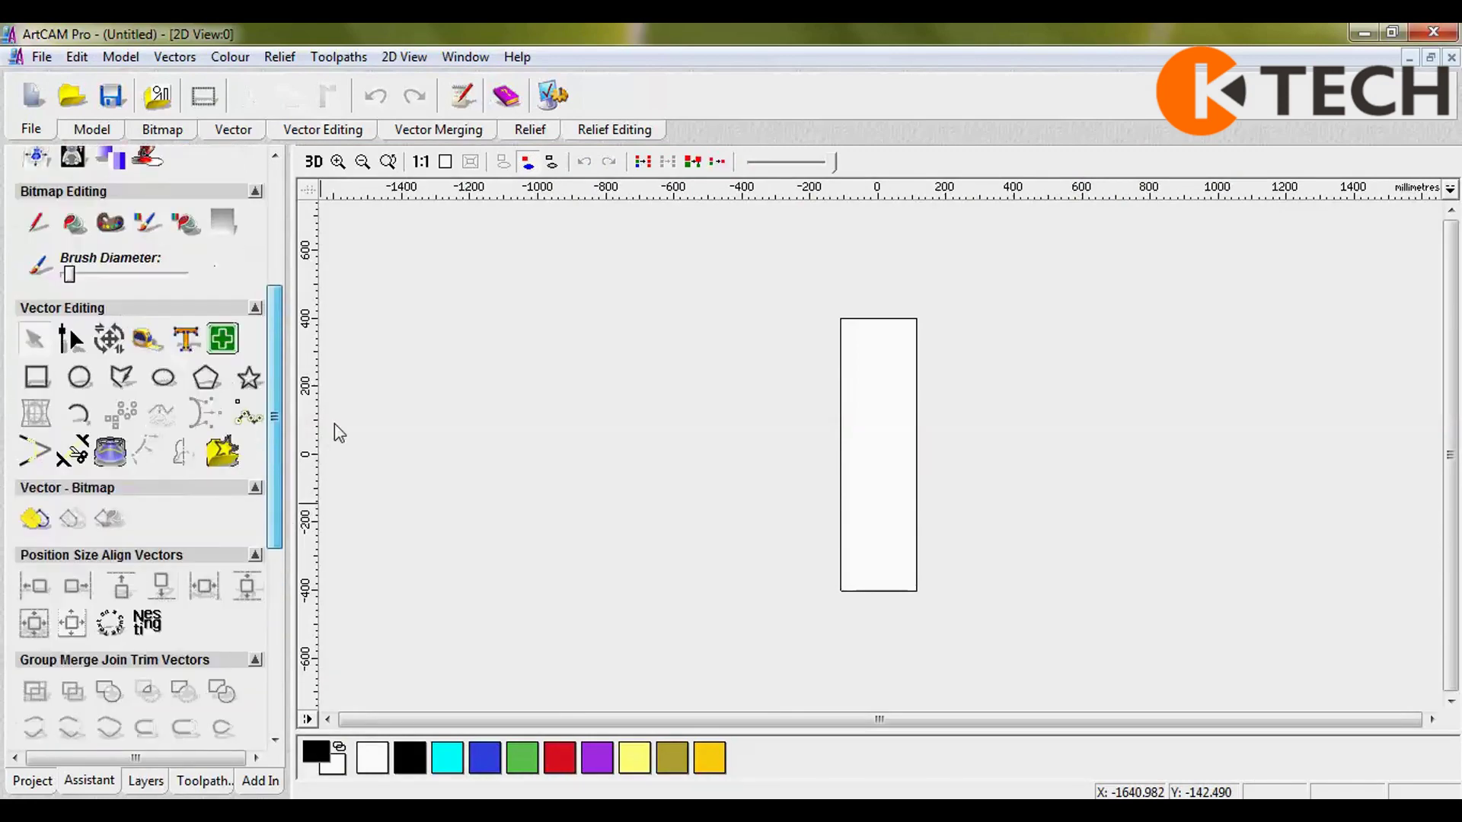
pyautogui.scroll(4, 335, 251)
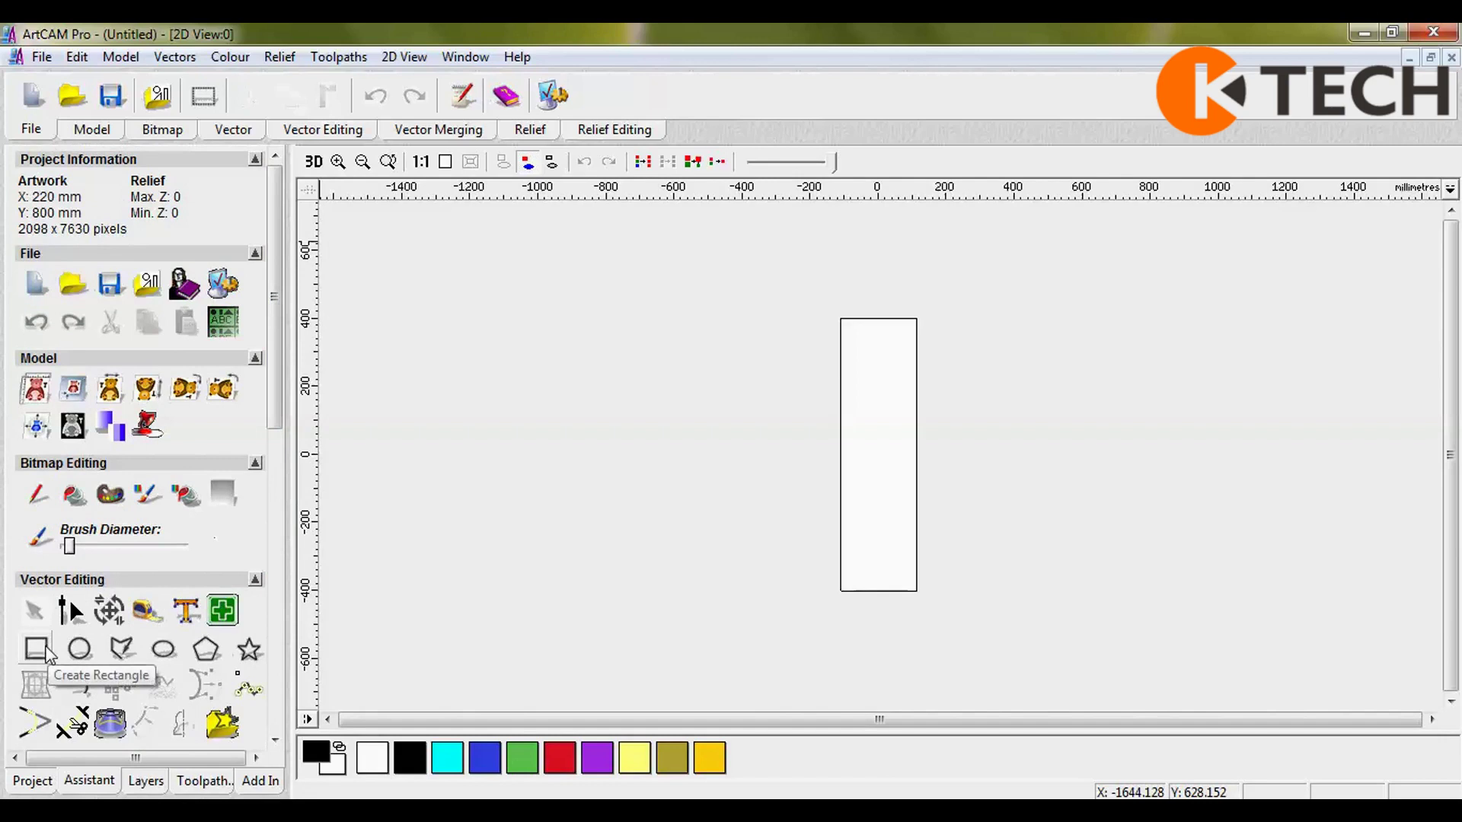
pyautogui.click(46, 652)
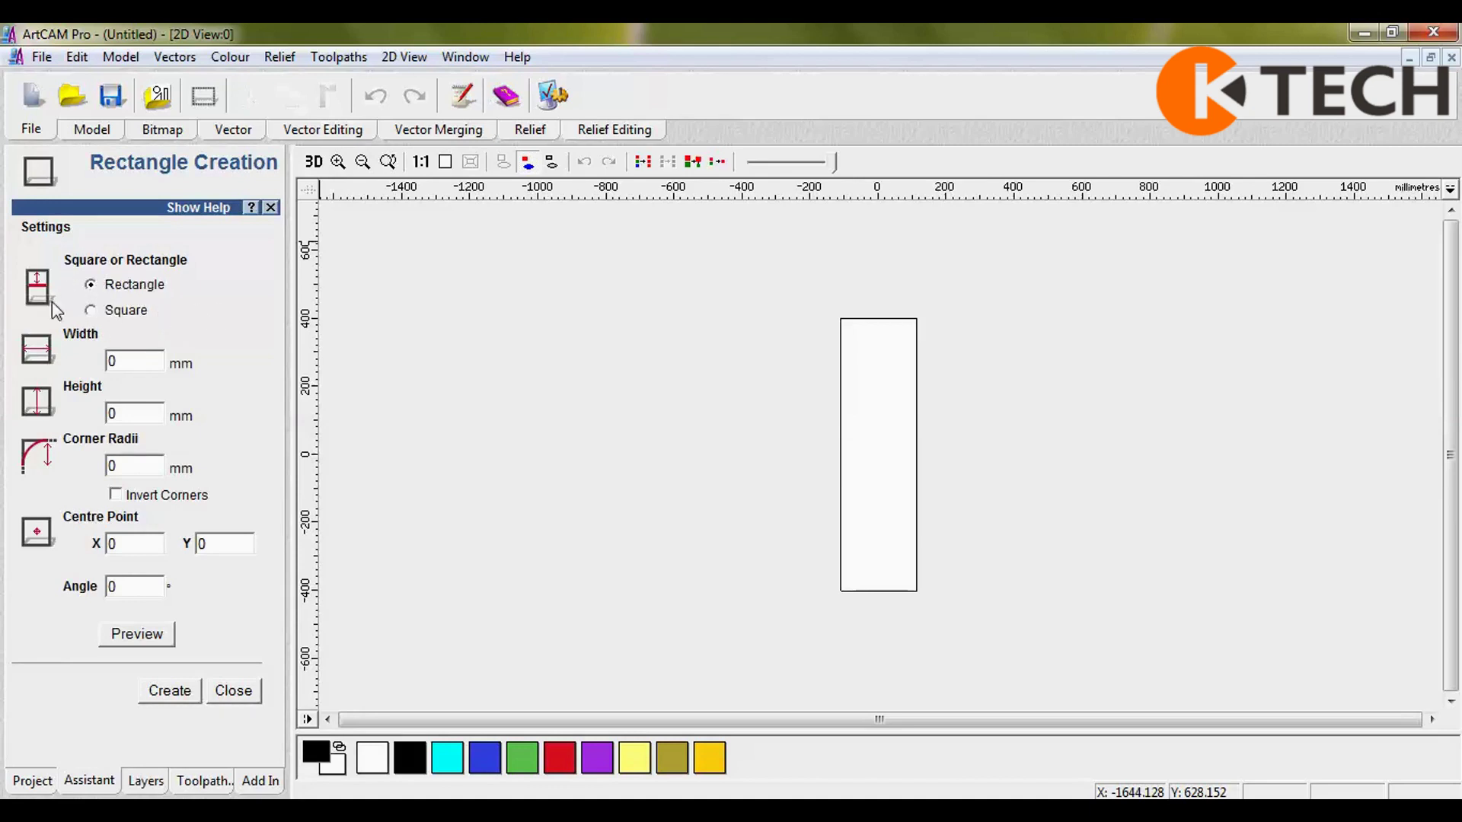
pyautogui.click(91, 286)
pyautogui.click(128, 365)
pyautogui.write('220')
pyautogui.press('Tab')
pyautogui.write('800')
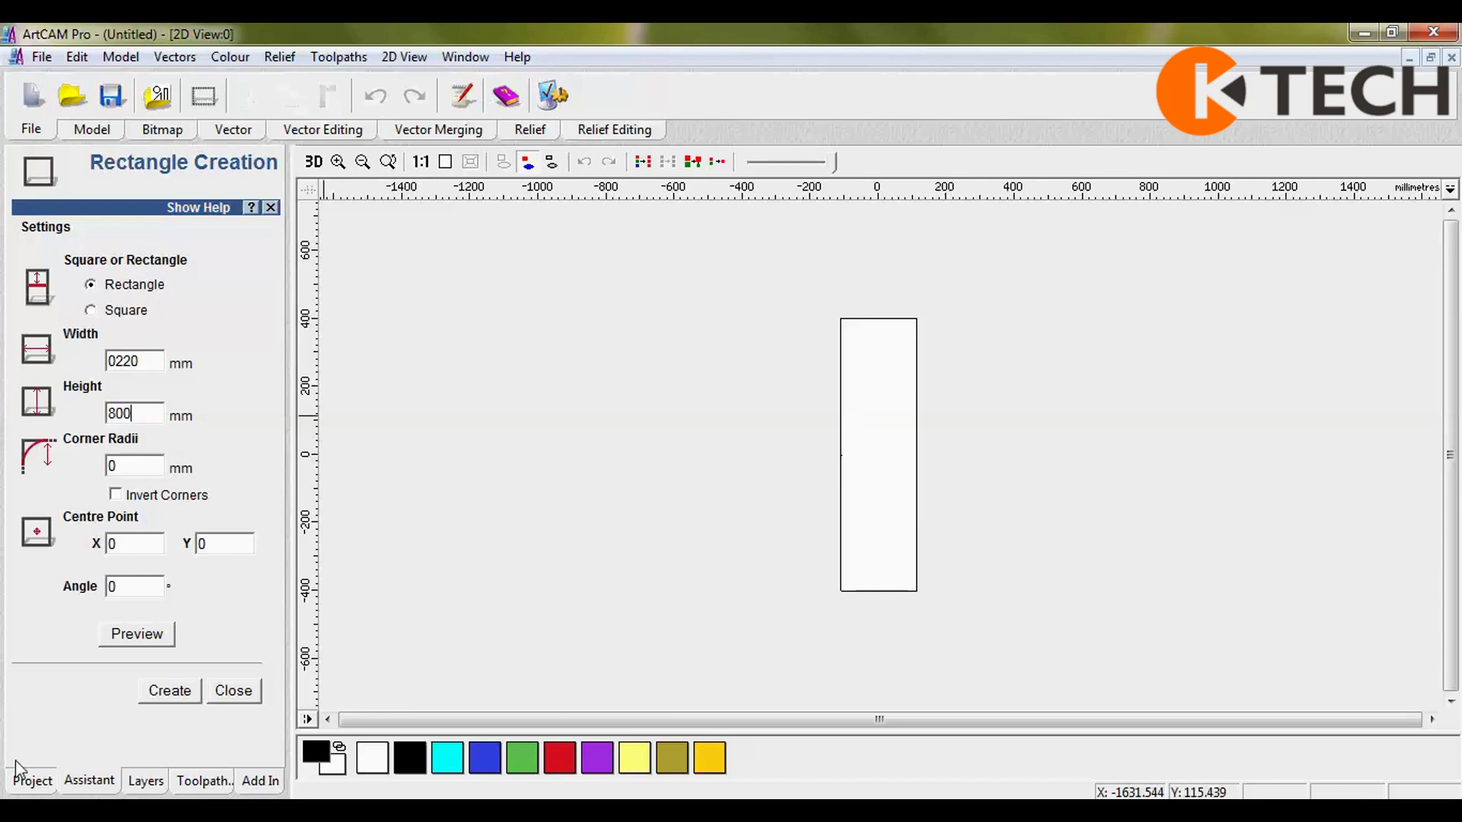
pyautogui.click(137, 634)
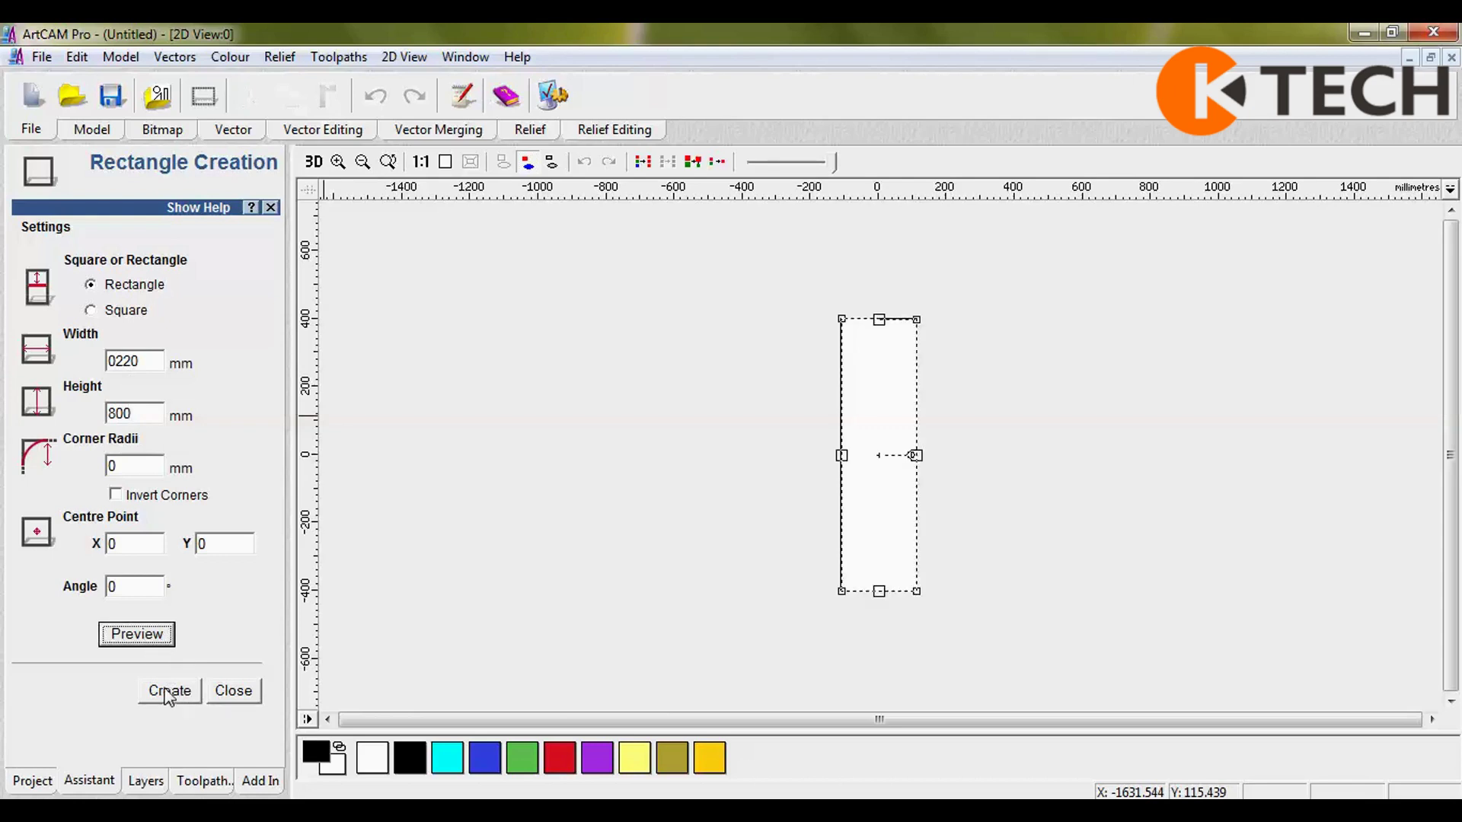
pyautogui.click(162, 692)
pyautogui.click(254, 692)
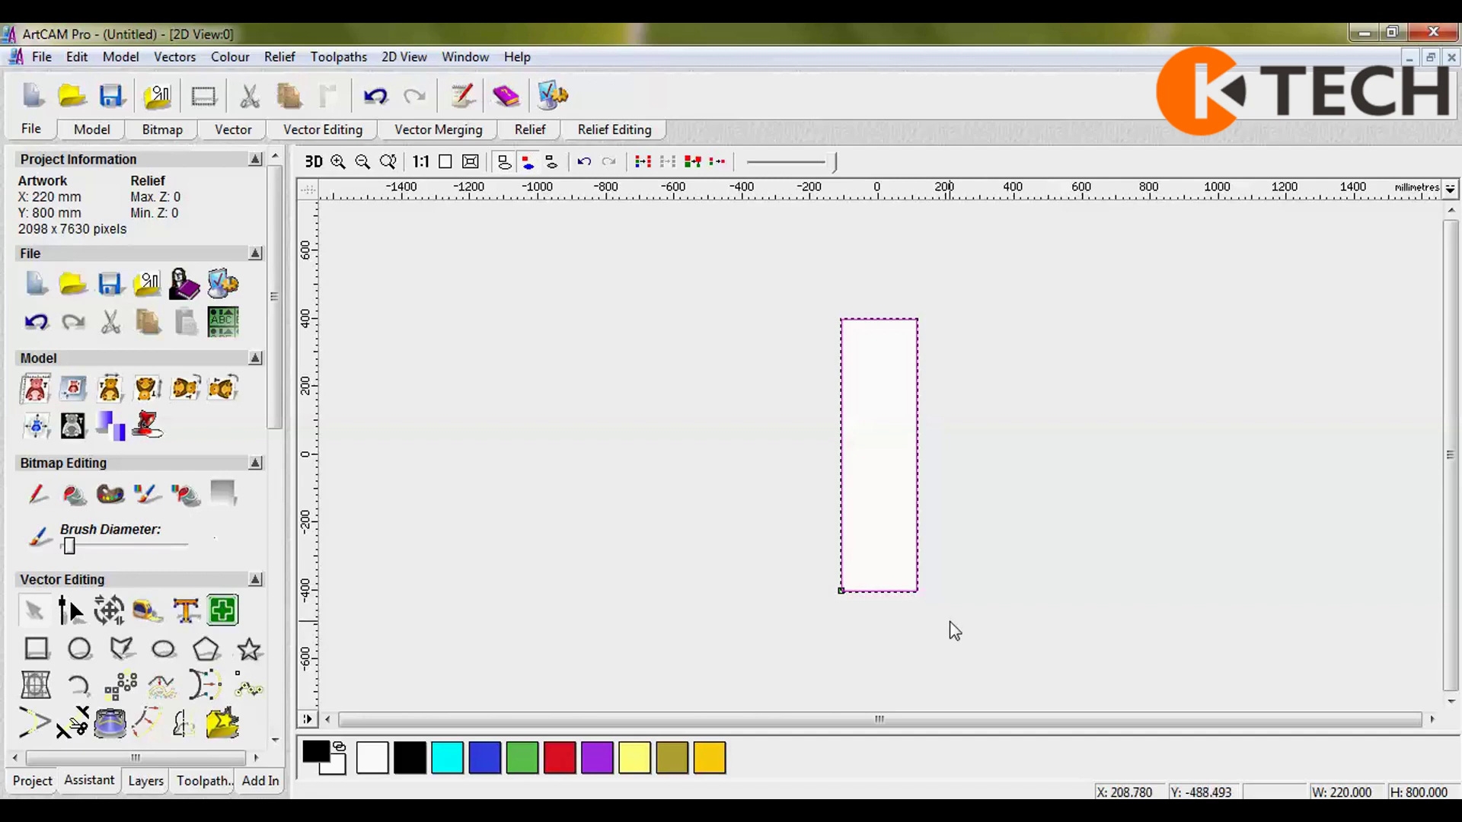
# - Offset the rectangle inwards by 10 mm with sharp corners, keeping the original vector
pyautogui.scroll(5, 838, 571)
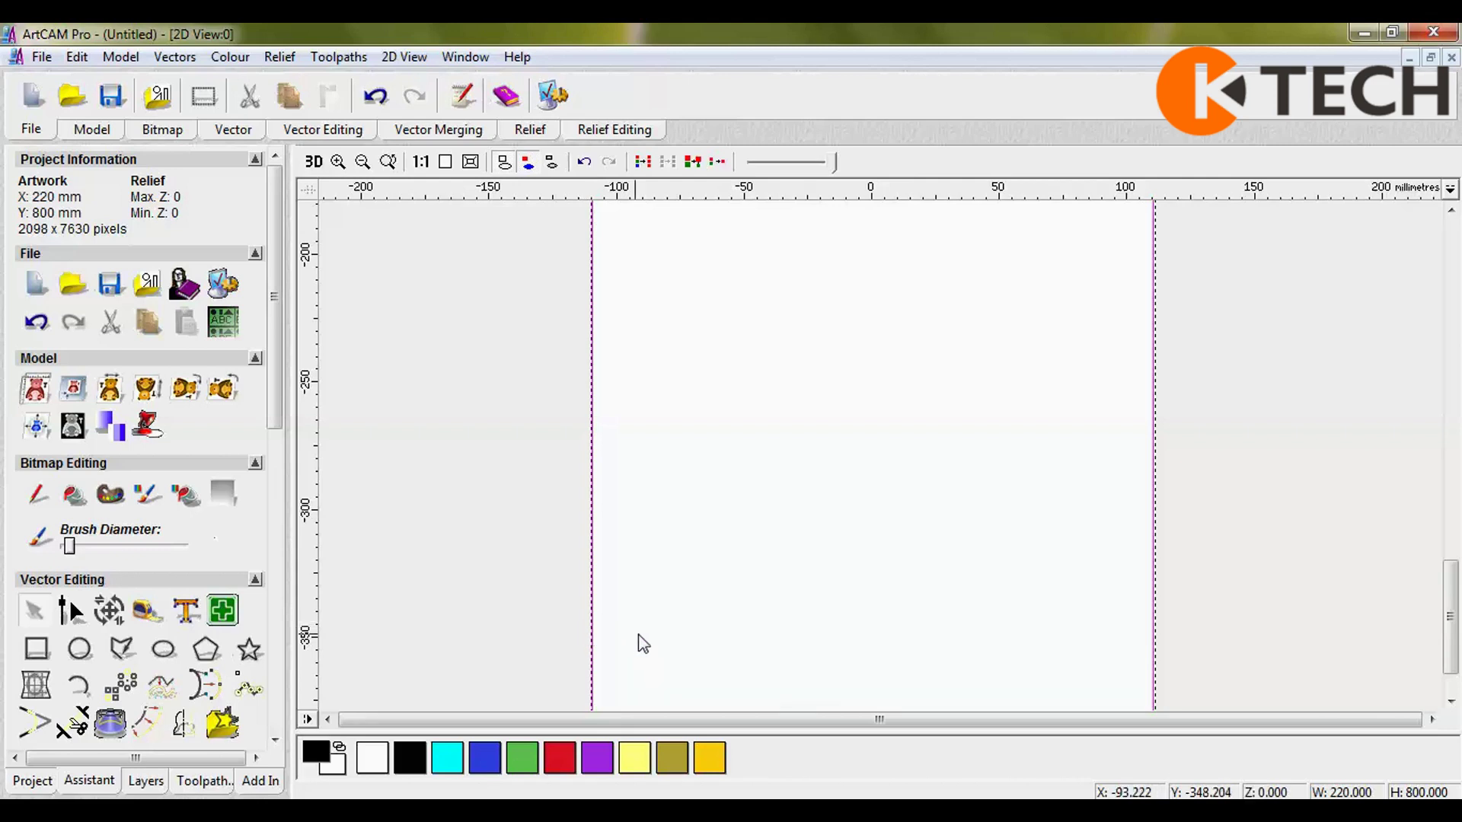
pyautogui.scroll(-3, 689, 552)
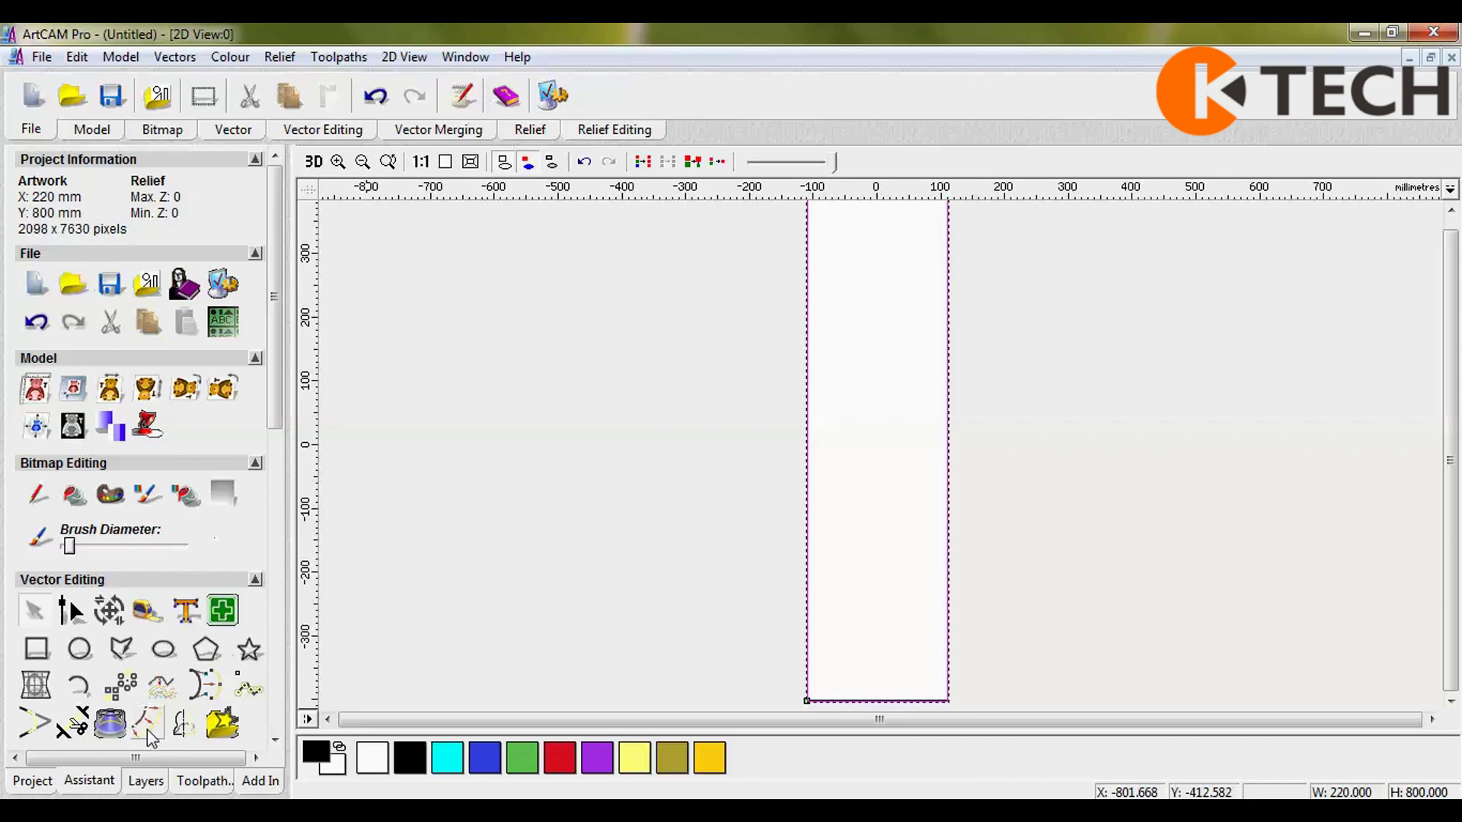
pyautogui.click(687, 556)
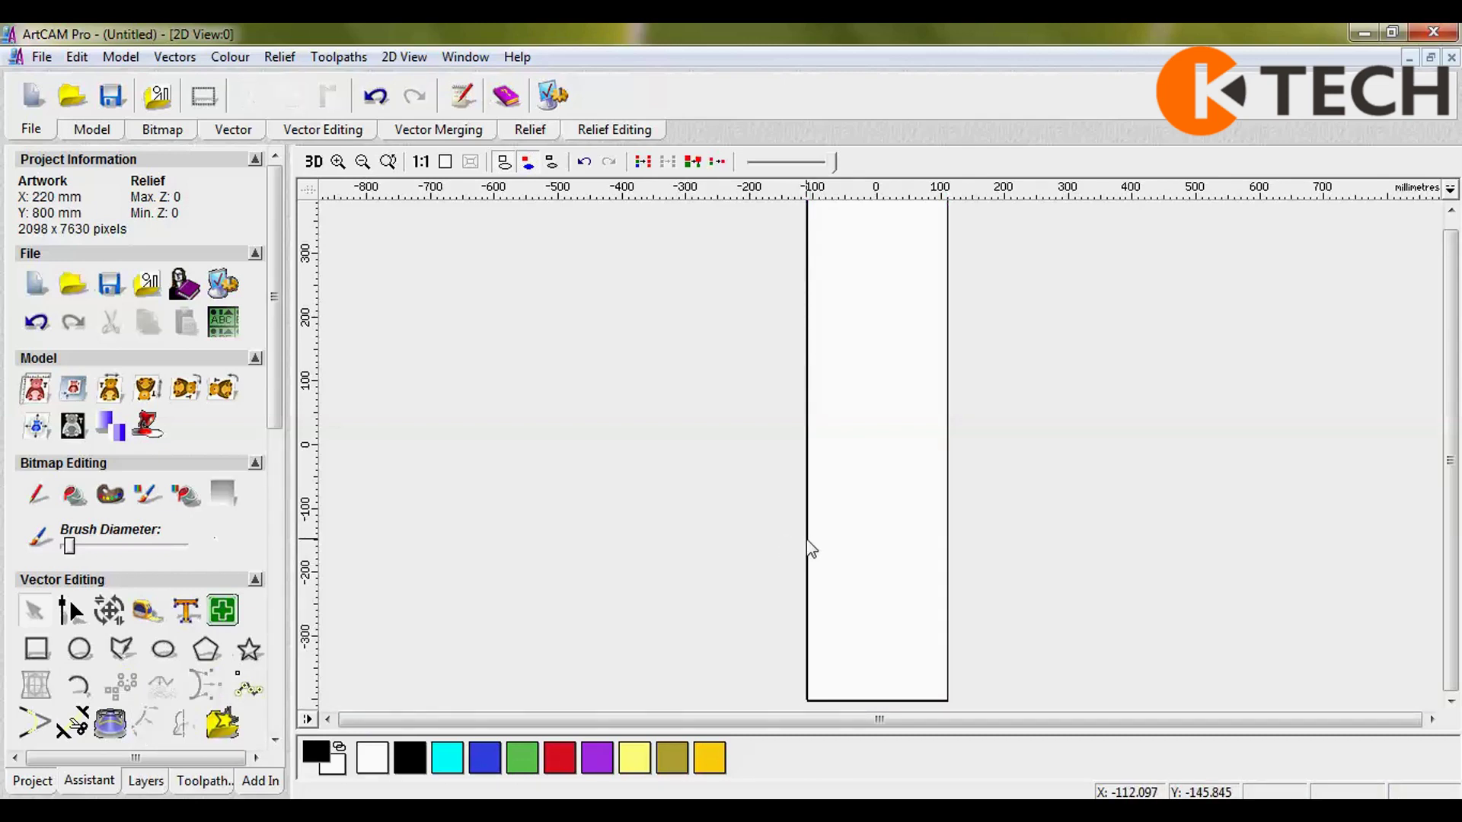
pyautogui.click(807, 539)
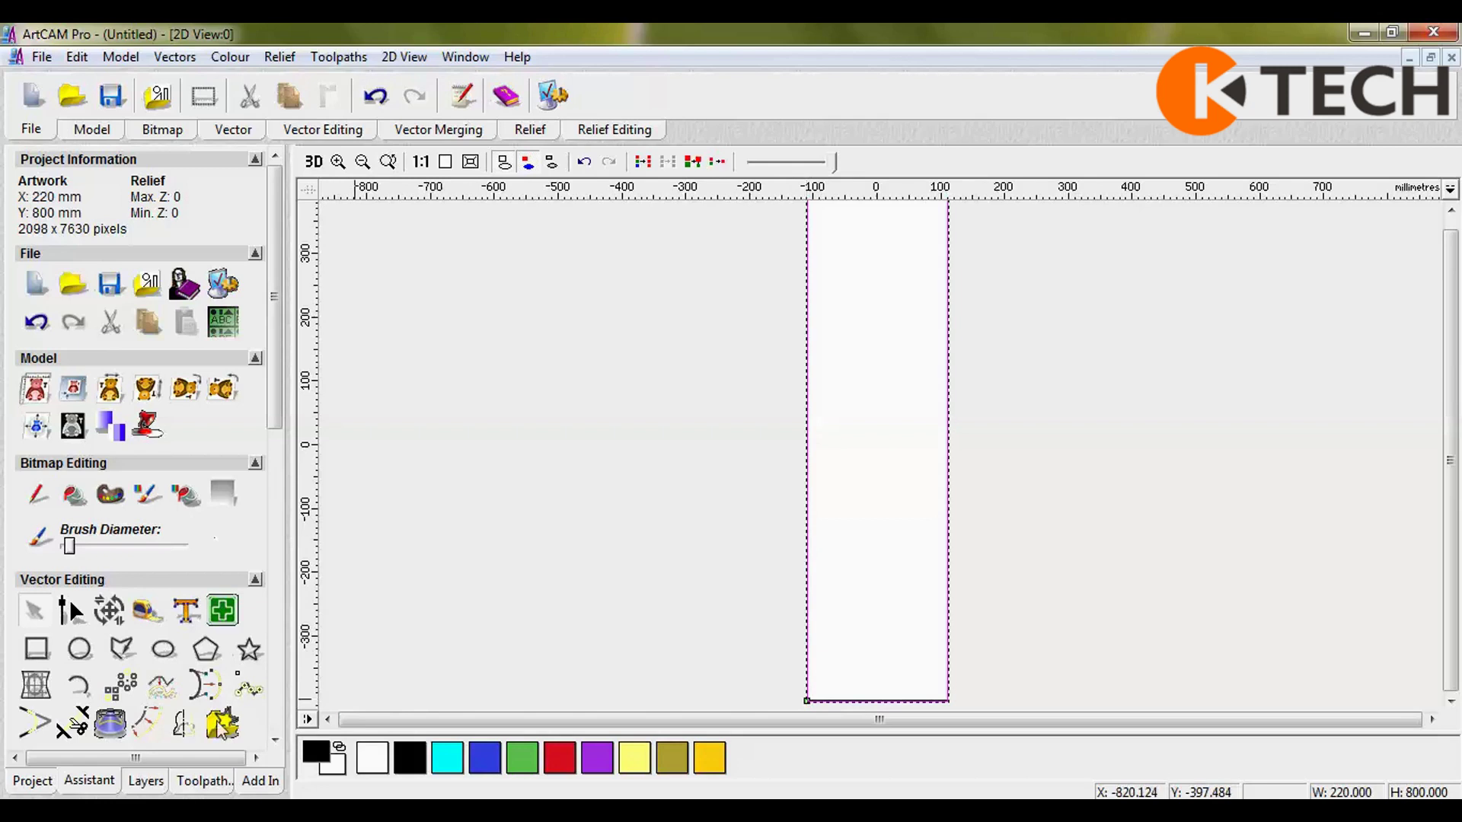
pyautogui.click(146, 724)
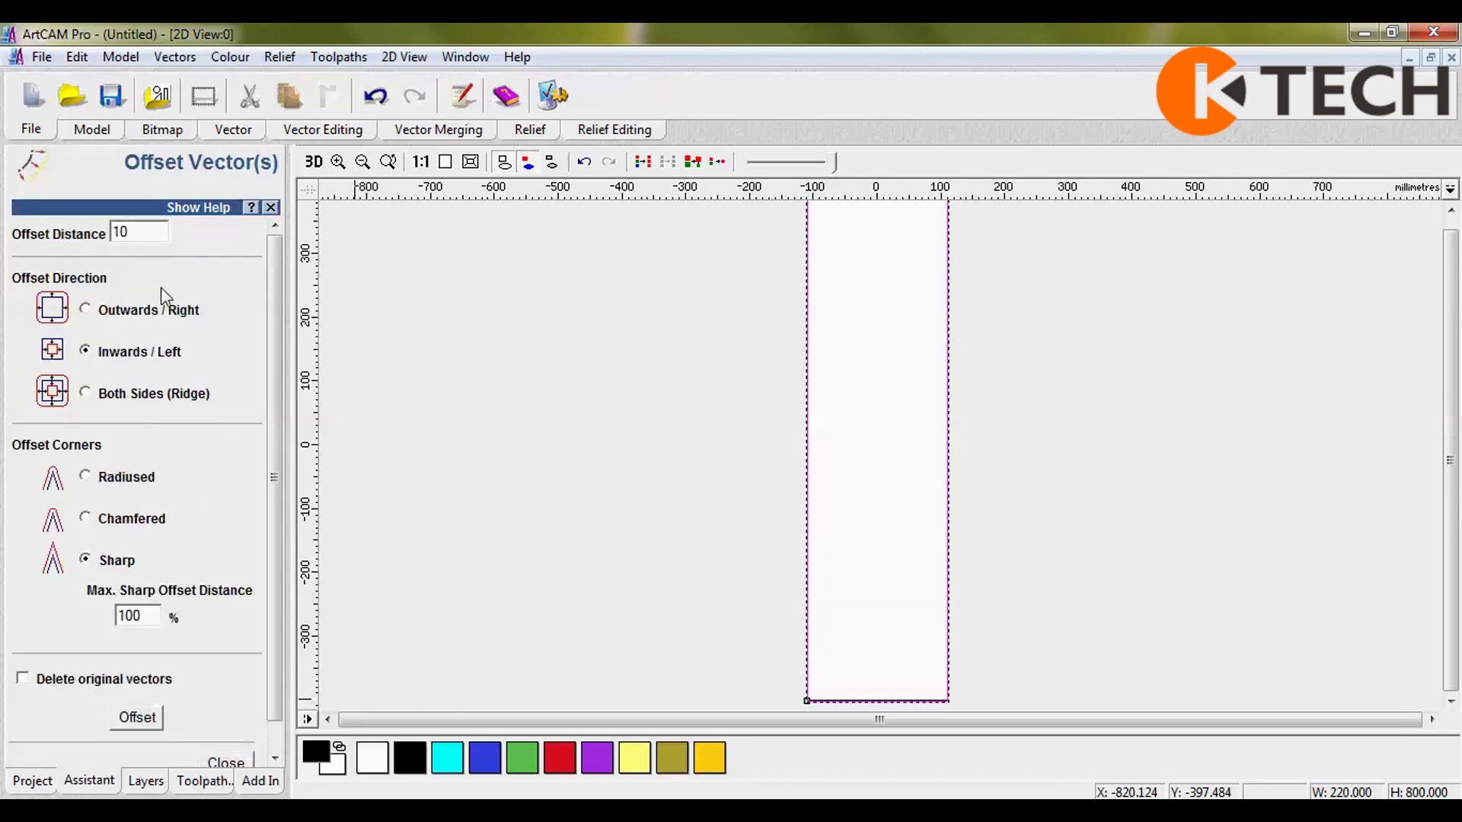
pyautogui.moveTo(149, 230); pyautogui.dragTo(82, 249)
pyautogui.write('10')
pyautogui.click(87, 353)
pyautogui.click(129, 718)
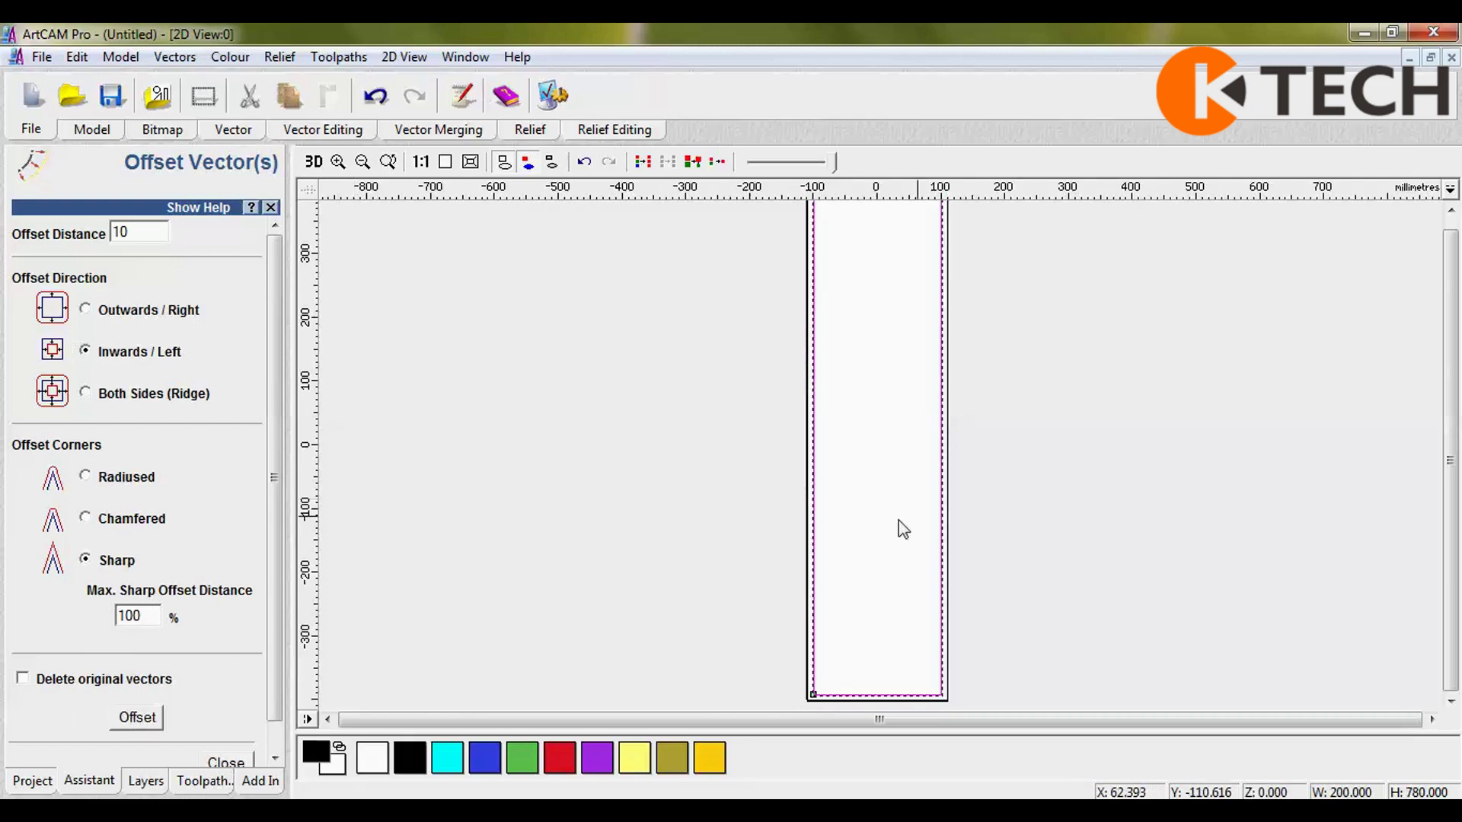
pyautogui.scroll(5, 804, 578)
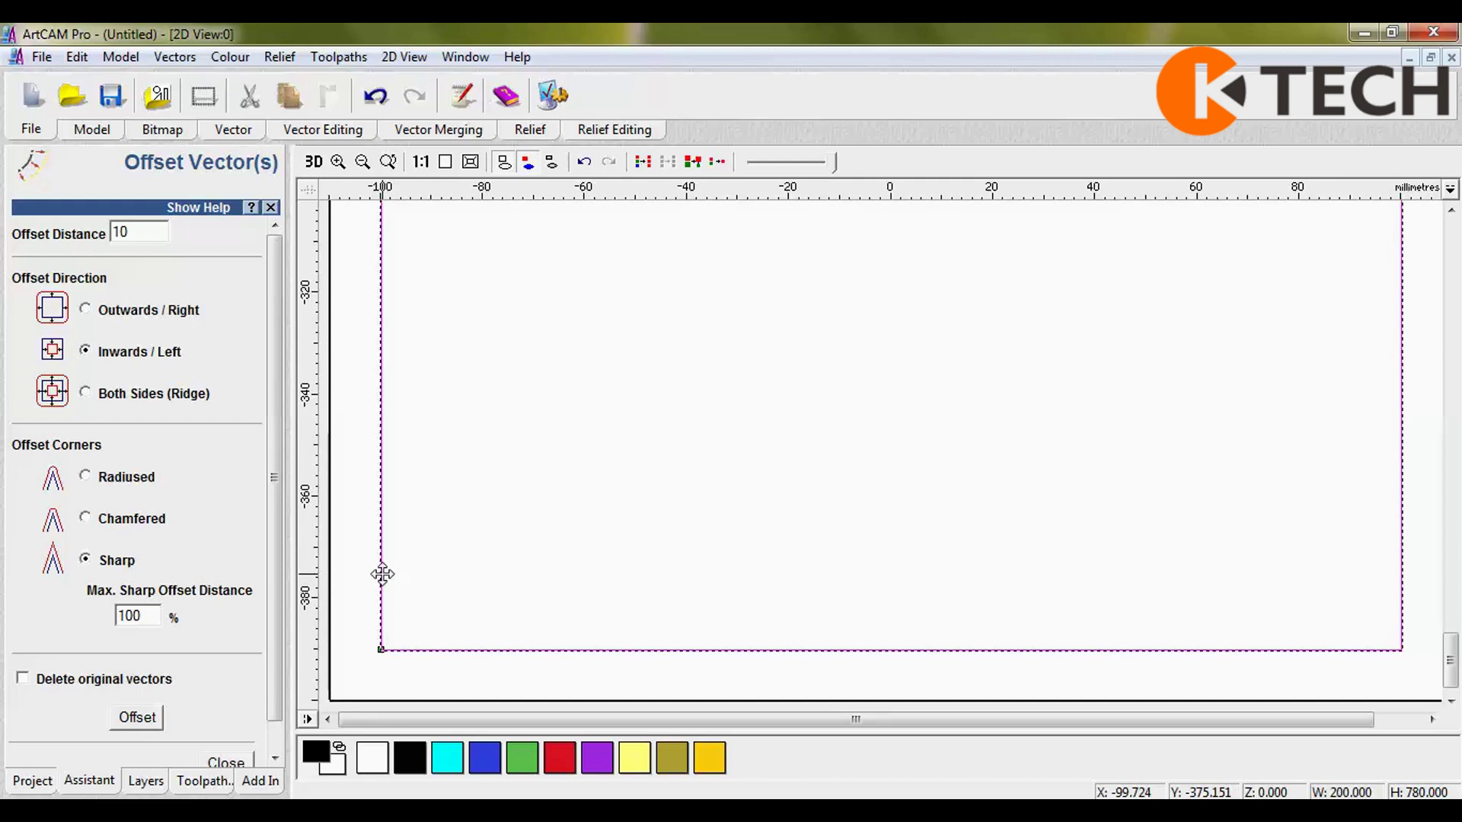
pyautogui.click(242, 764)
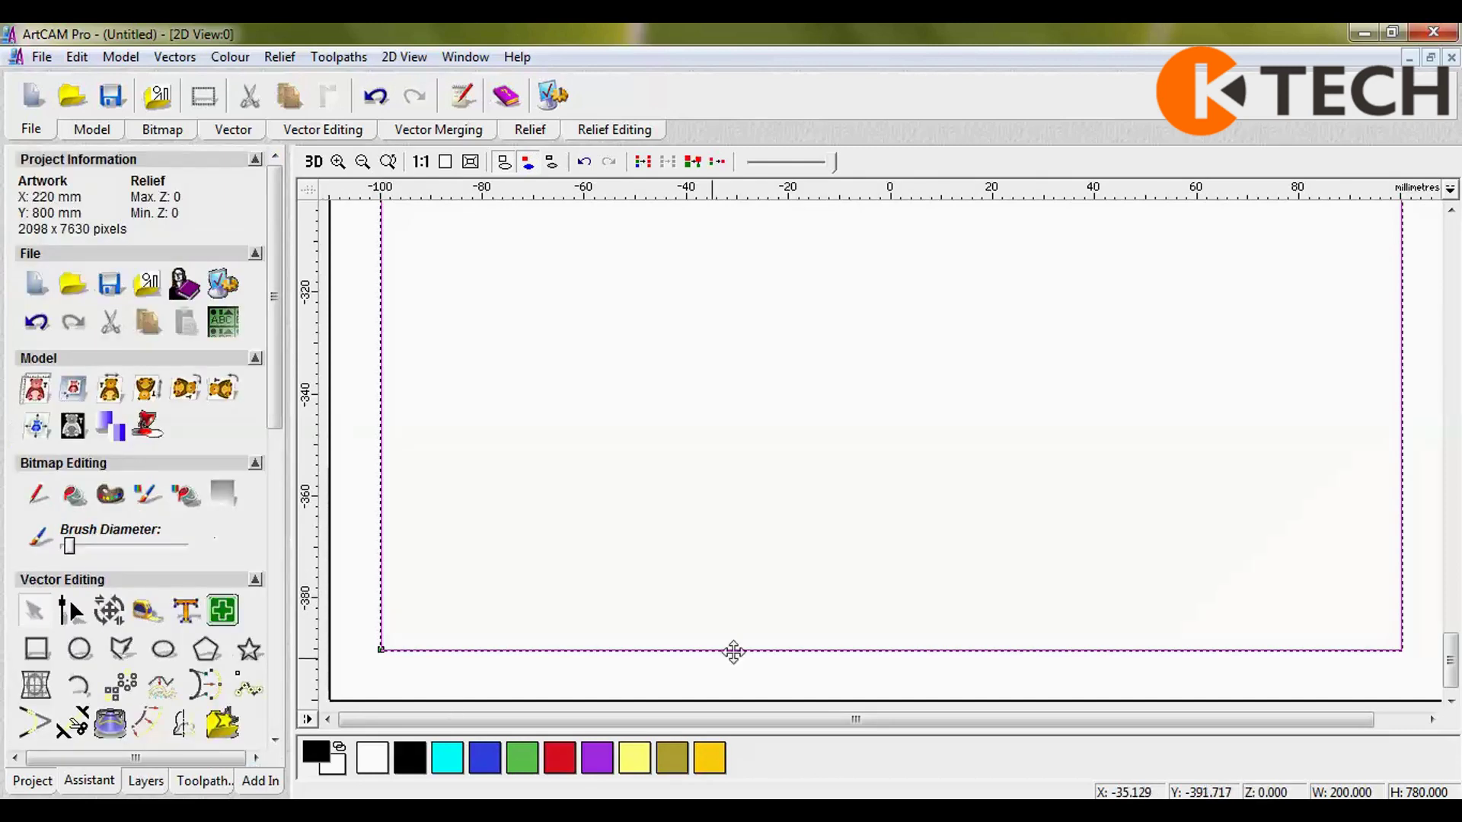
# - Switch the 2D view to the greyscale relief display
pyautogui.scroll(-1, 742, 639)
pyautogui.scroll(-1, 749, 622)
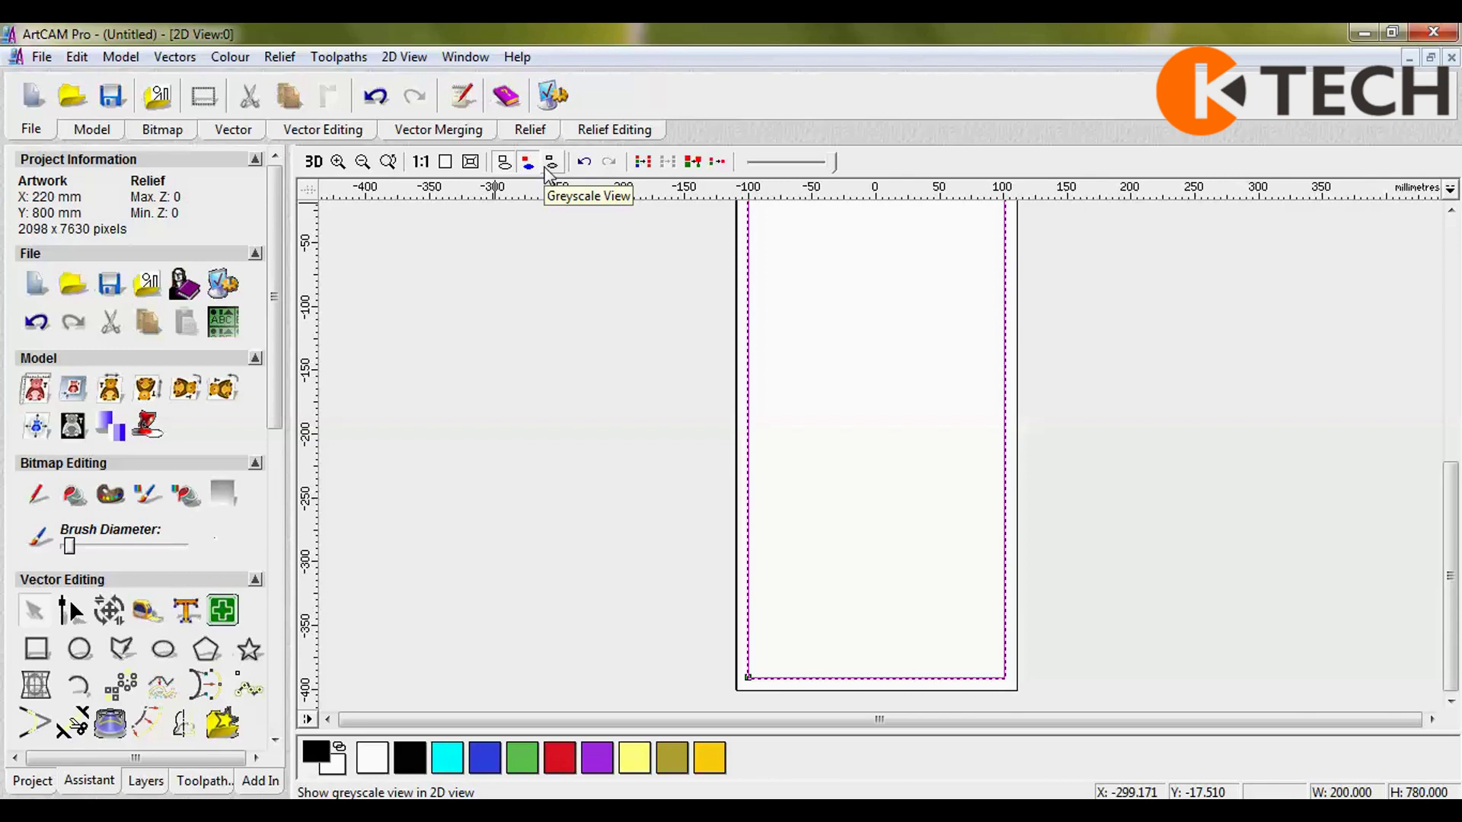
pyautogui.click(548, 163)
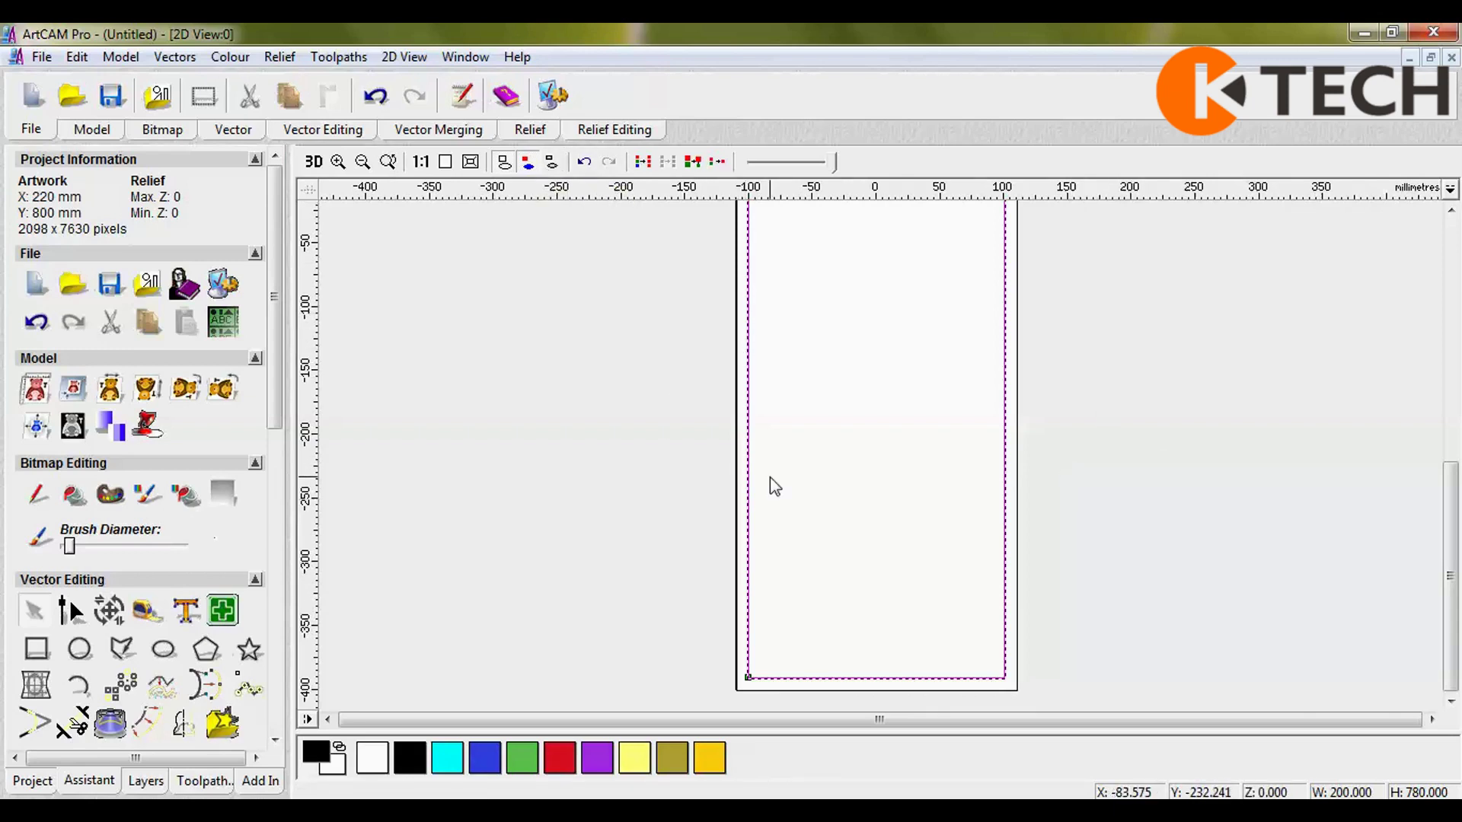
pyautogui.click(552, 164)
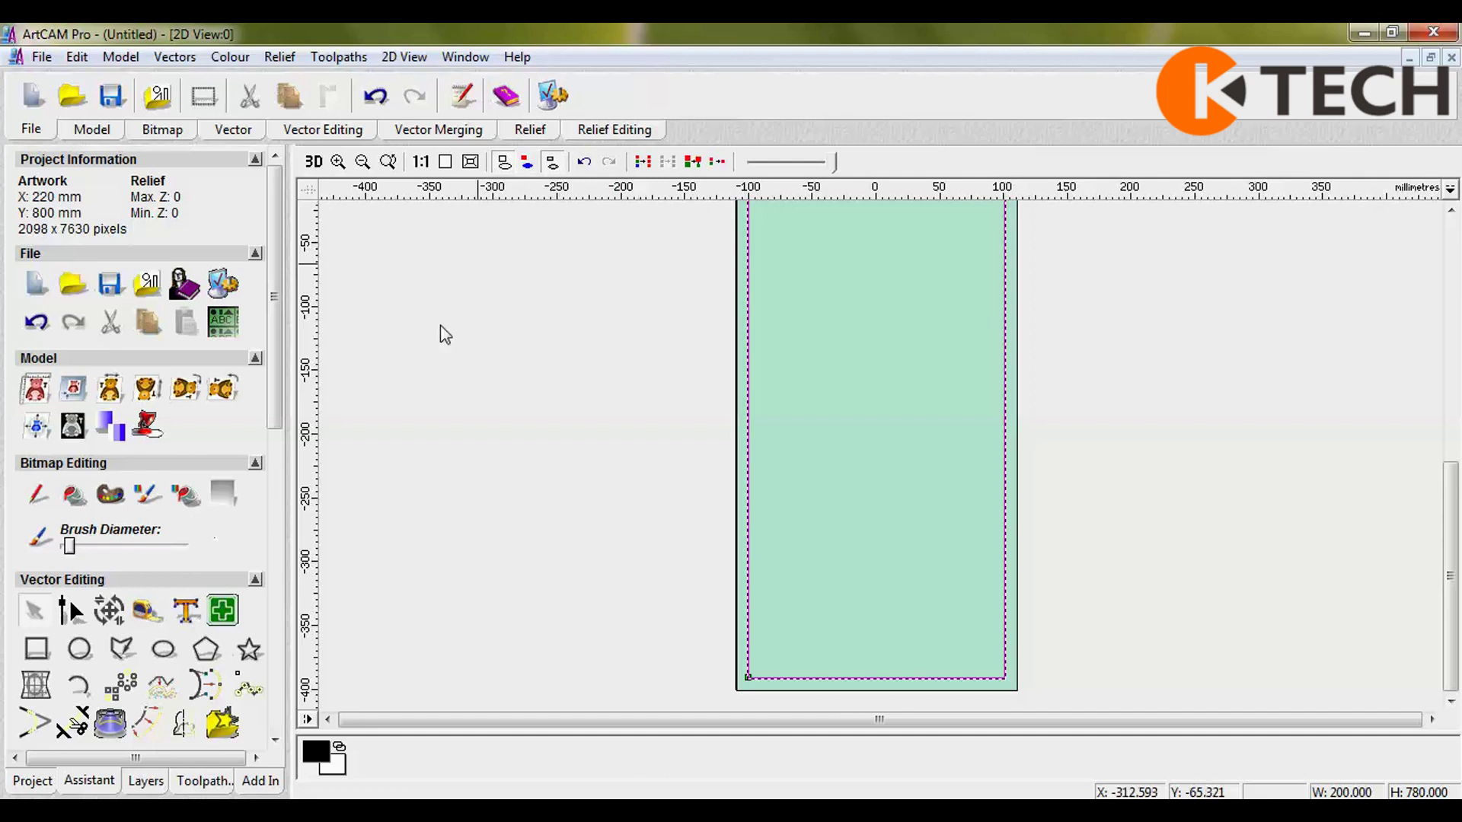
# - Load the TOP1 relief from the DOUBLE TOPS folder by pasting, and move the 3D Clipart dialog clear of the model
pyautogui.click(279, 655)
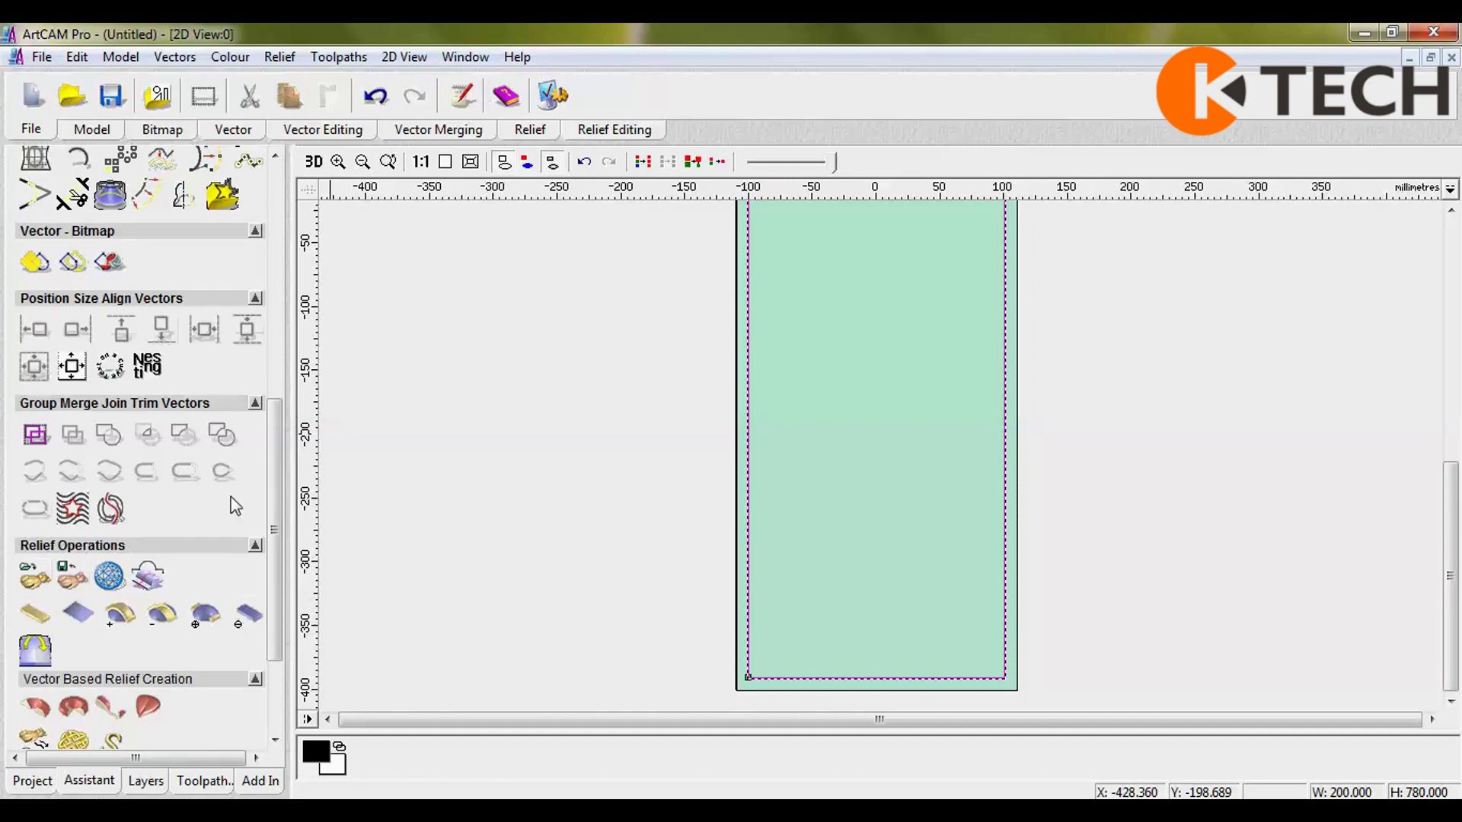
pyautogui.click(29, 584)
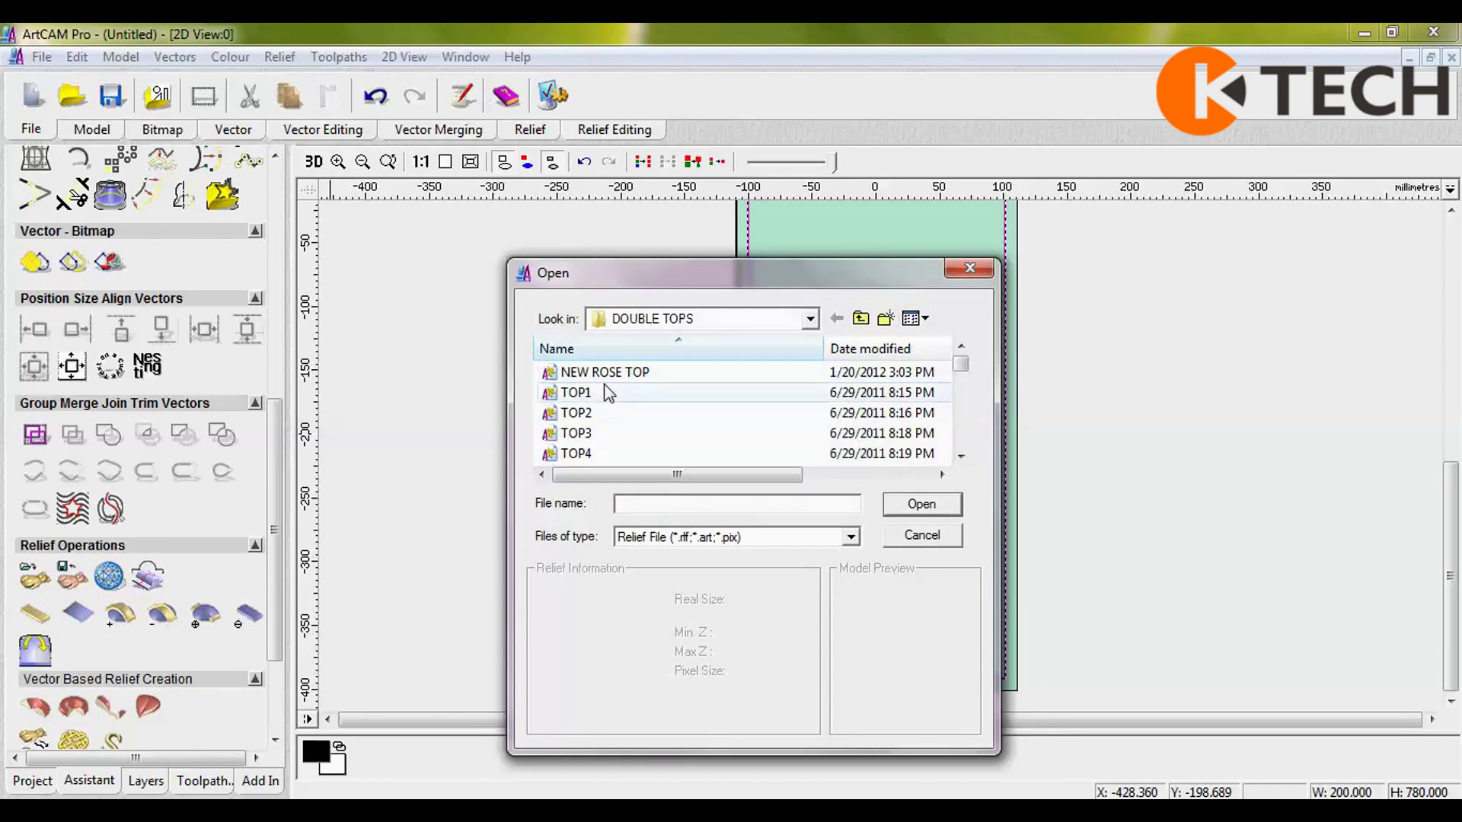
pyautogui.click(619, 396)
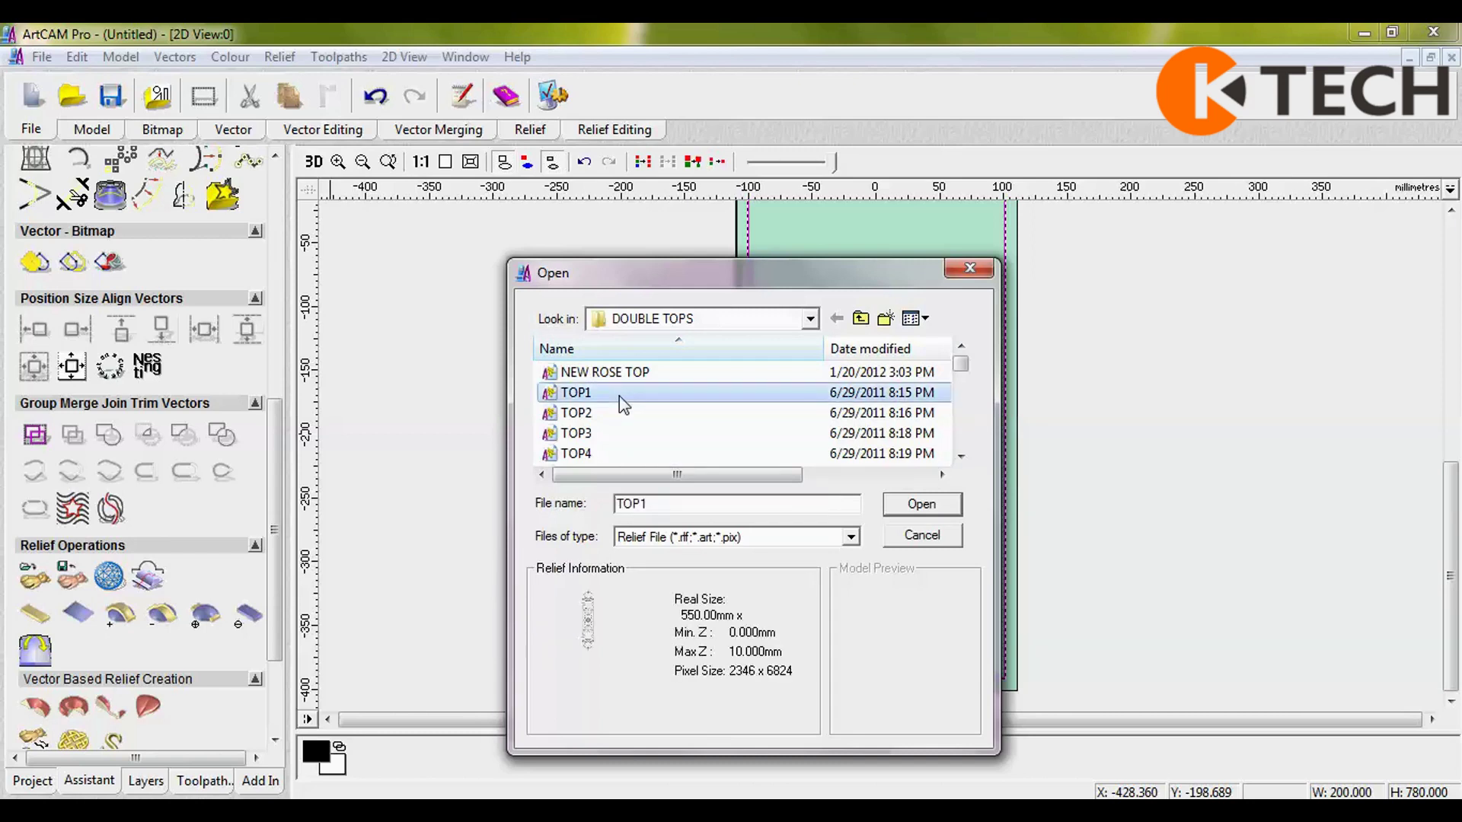
pyautogui.click(930, 505)
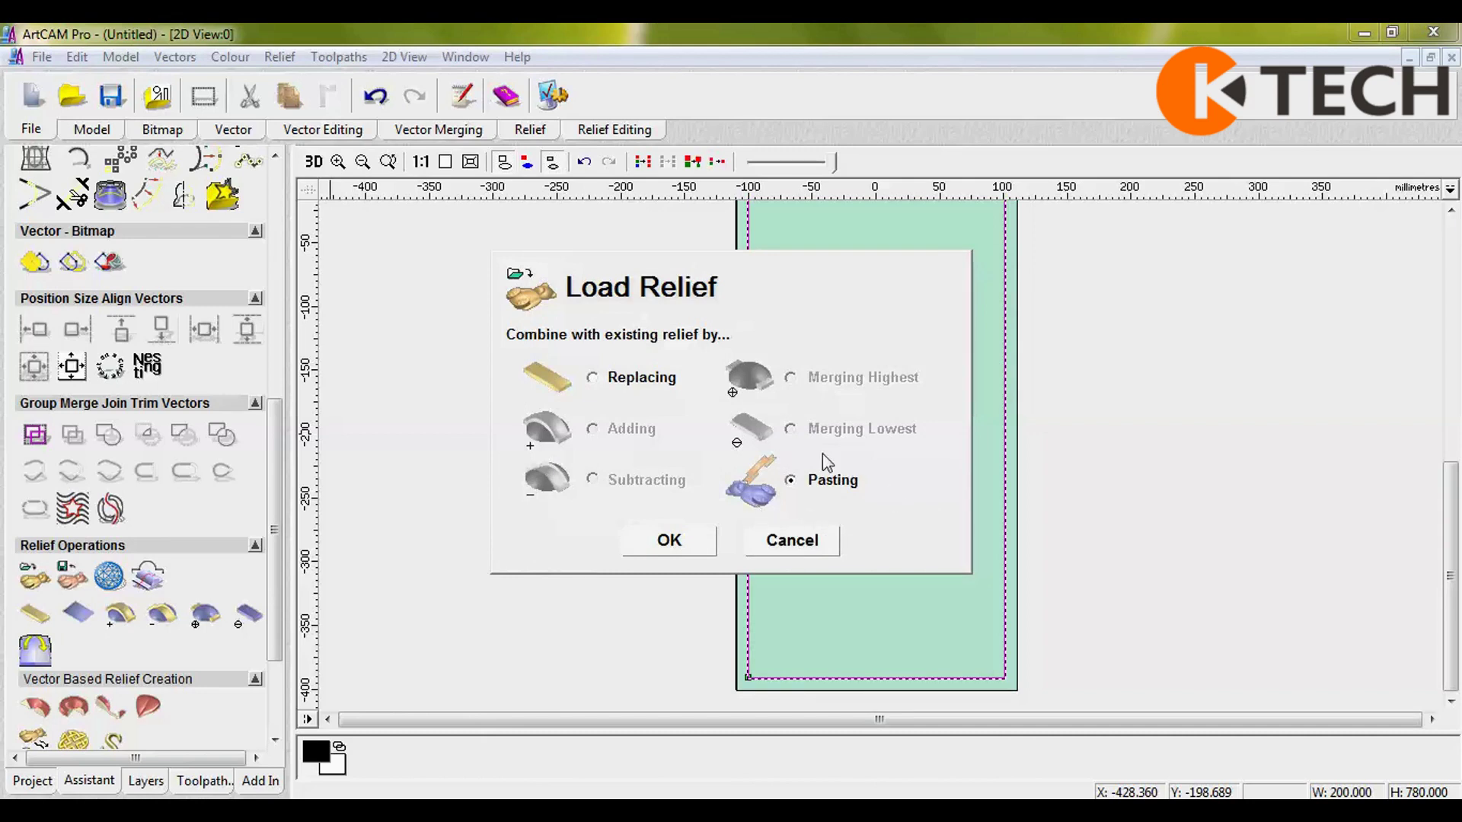
pyautogui.click(678, 544)
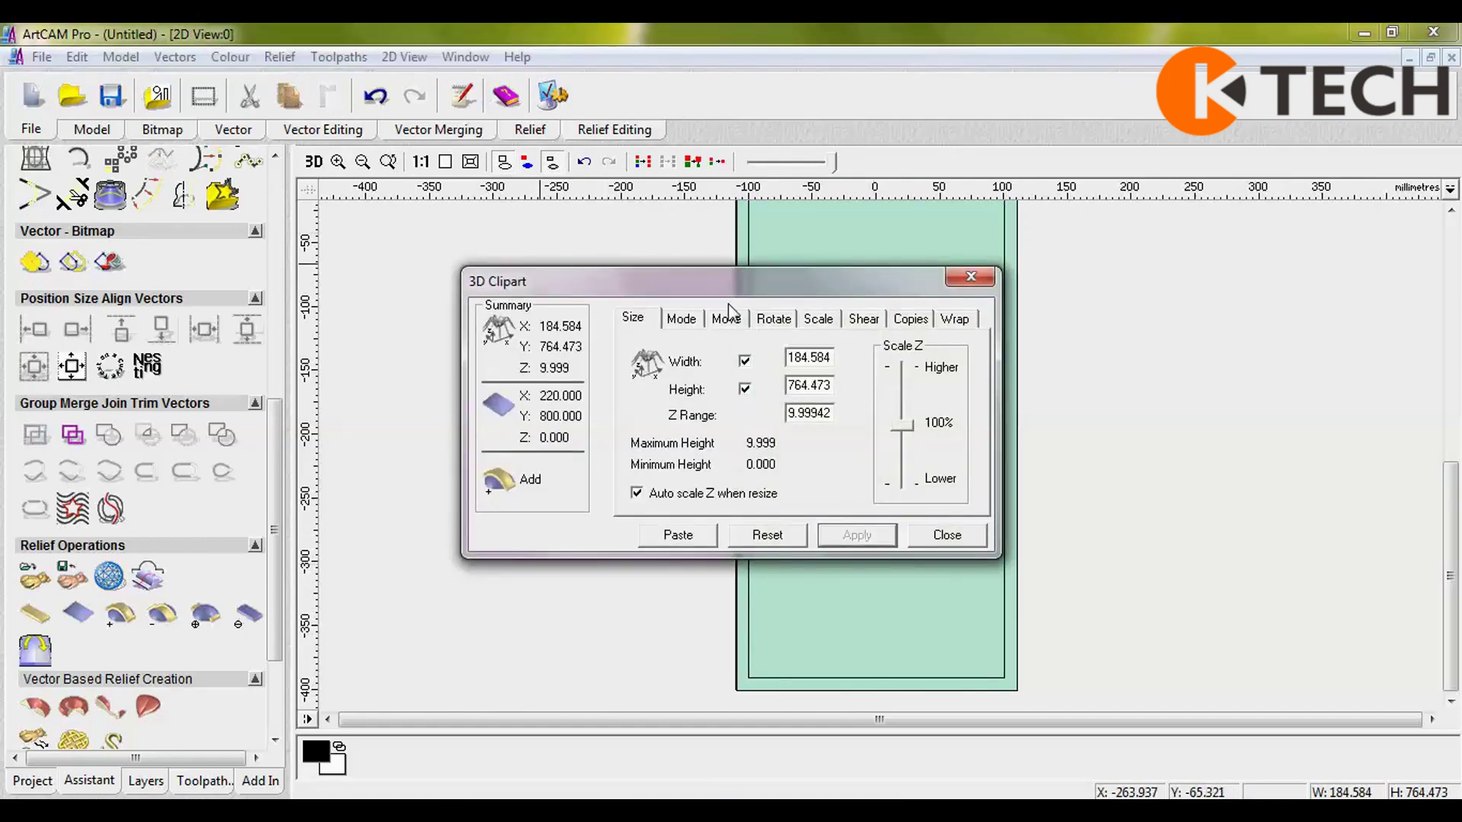
pyautogui.moveTo(756, 276); pyautogui.dragTo(266, 289)
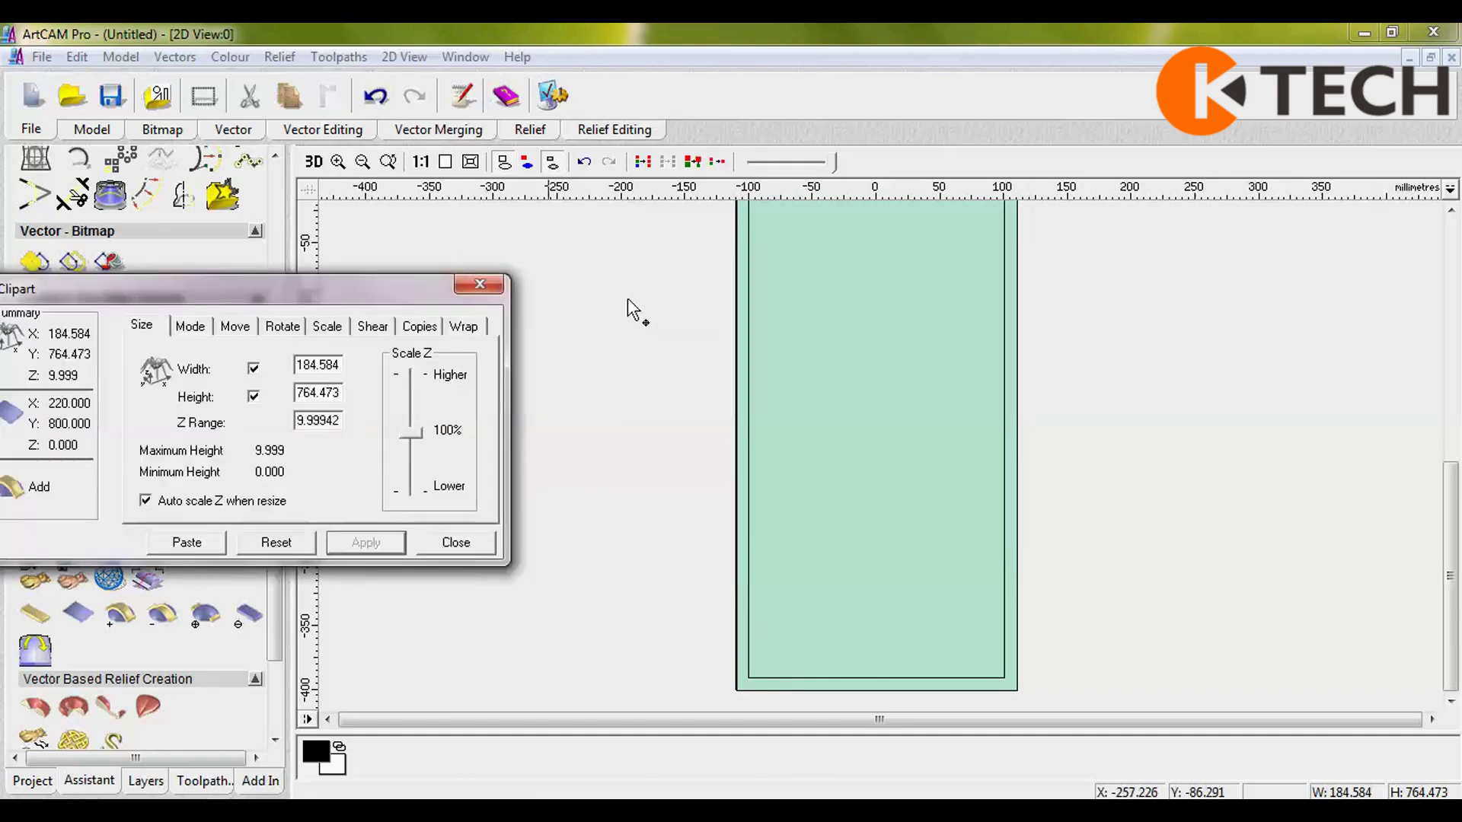
# - Select the TOP1 clipart outline above the model and centre it in the model
pyautogui.click(632, 313)
pyautogui.scroll(-3, 796, 352)
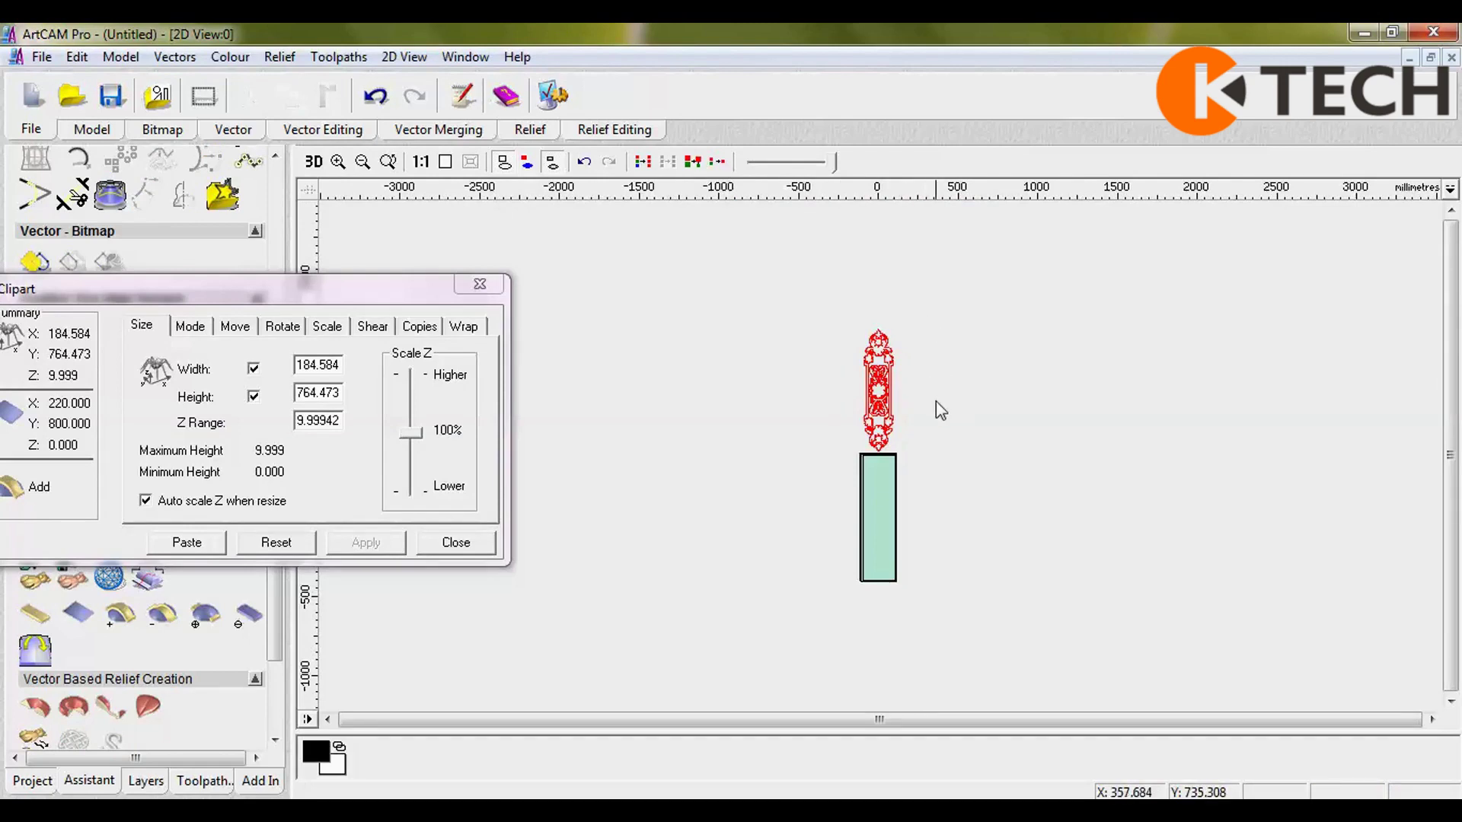
pyautogui.scroll(3, 935, 401)
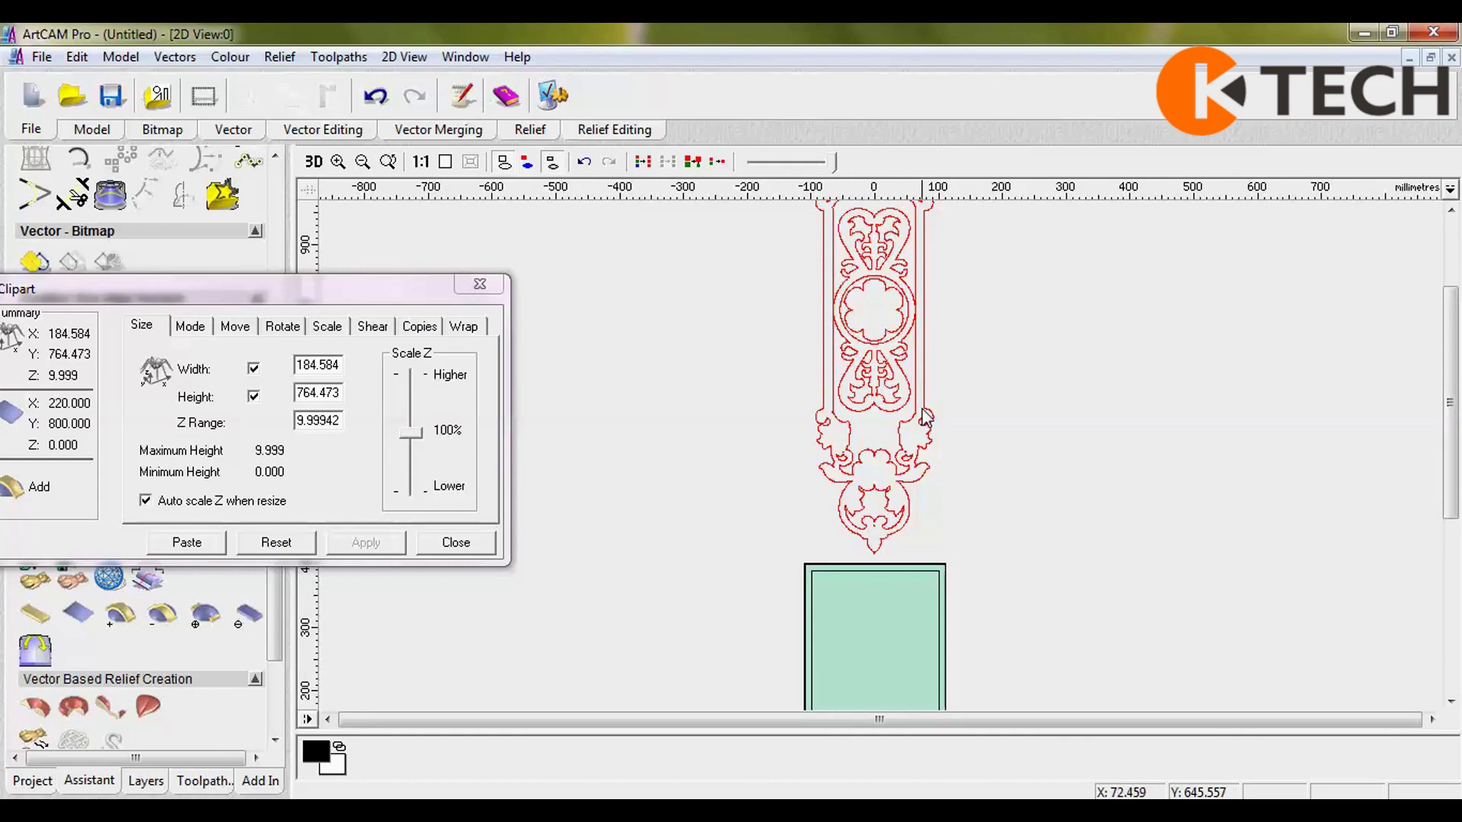
pyautogui.click(925, 416)
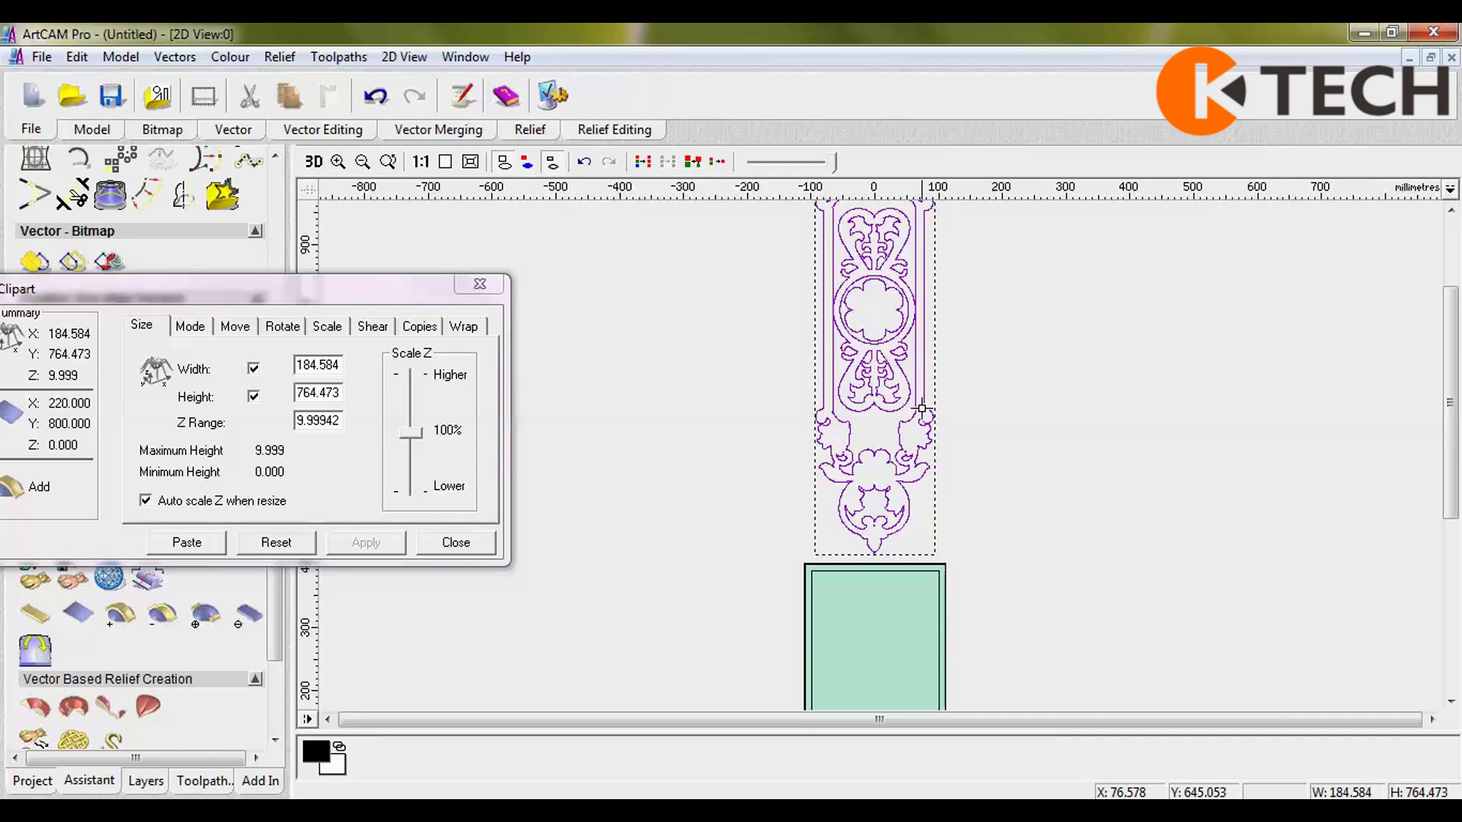
pyautogui.press('F9')
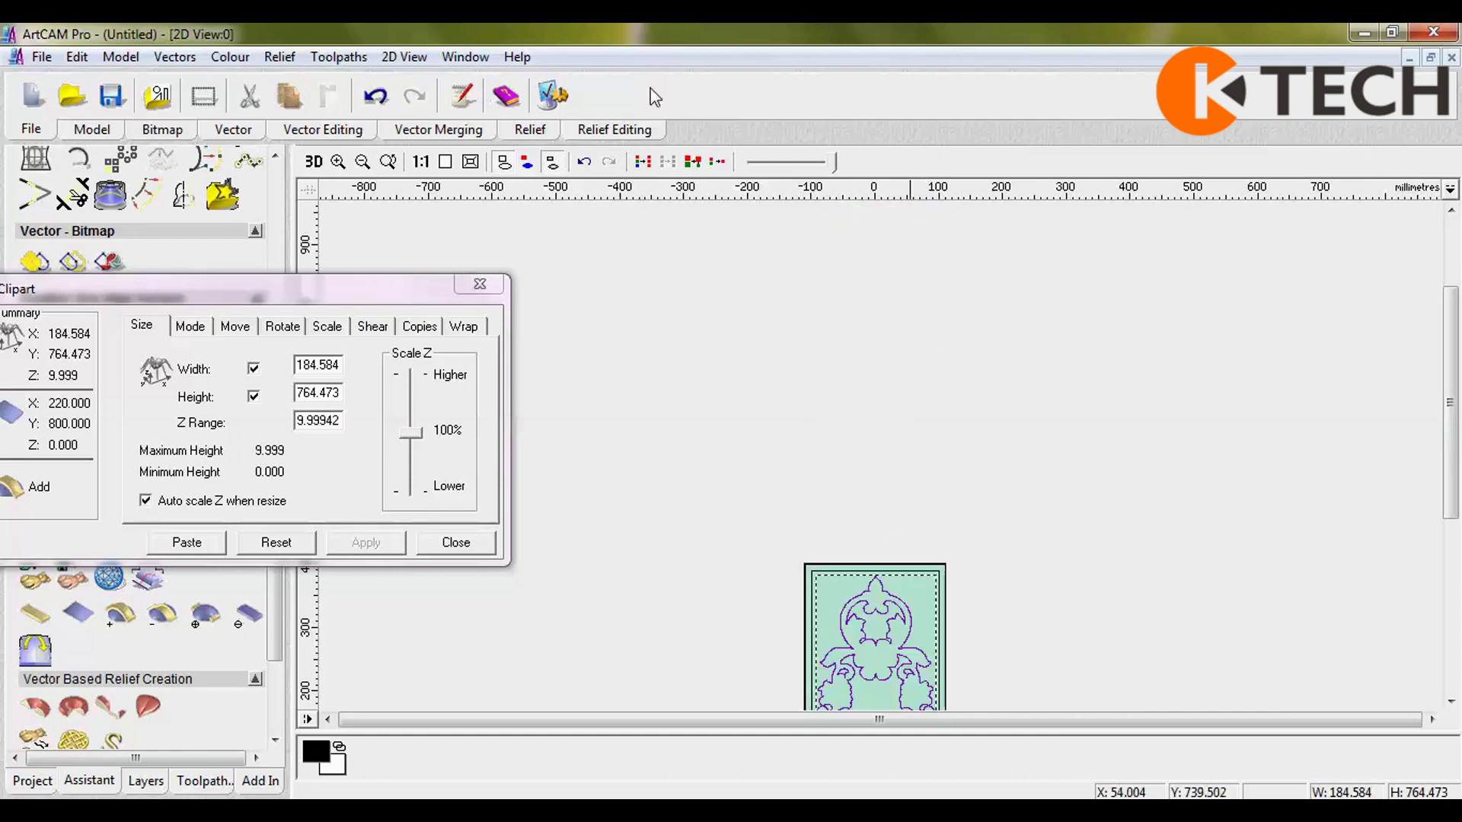
pyautogui.click(445, 162)
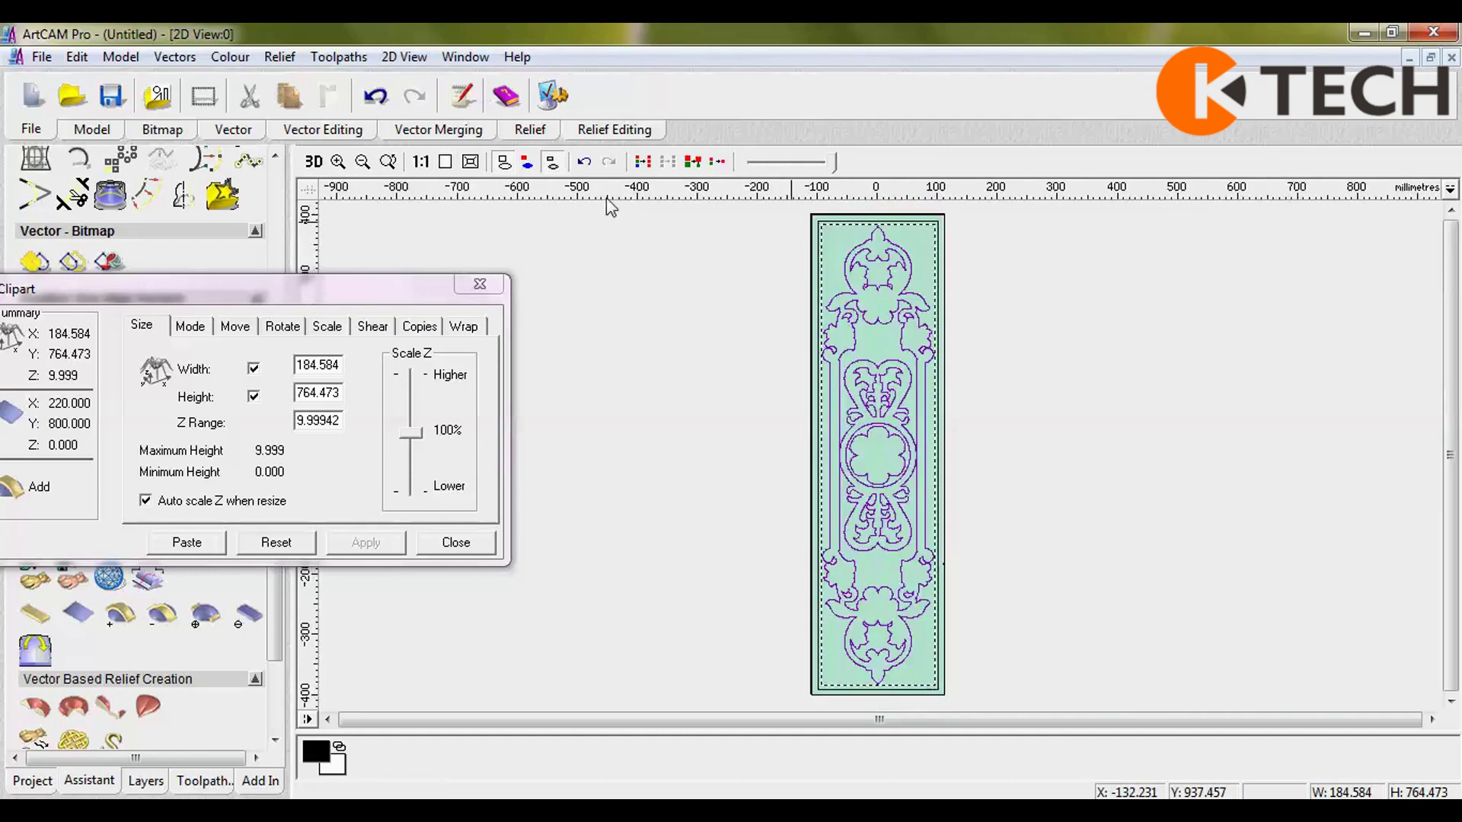
# - Scale the clipart to 102 % so its lower tip reaches the bottom edge of the inner border, and apply it
pyautogui.click(1024, 505)
pyautogui.scroll(2, 967, 532)
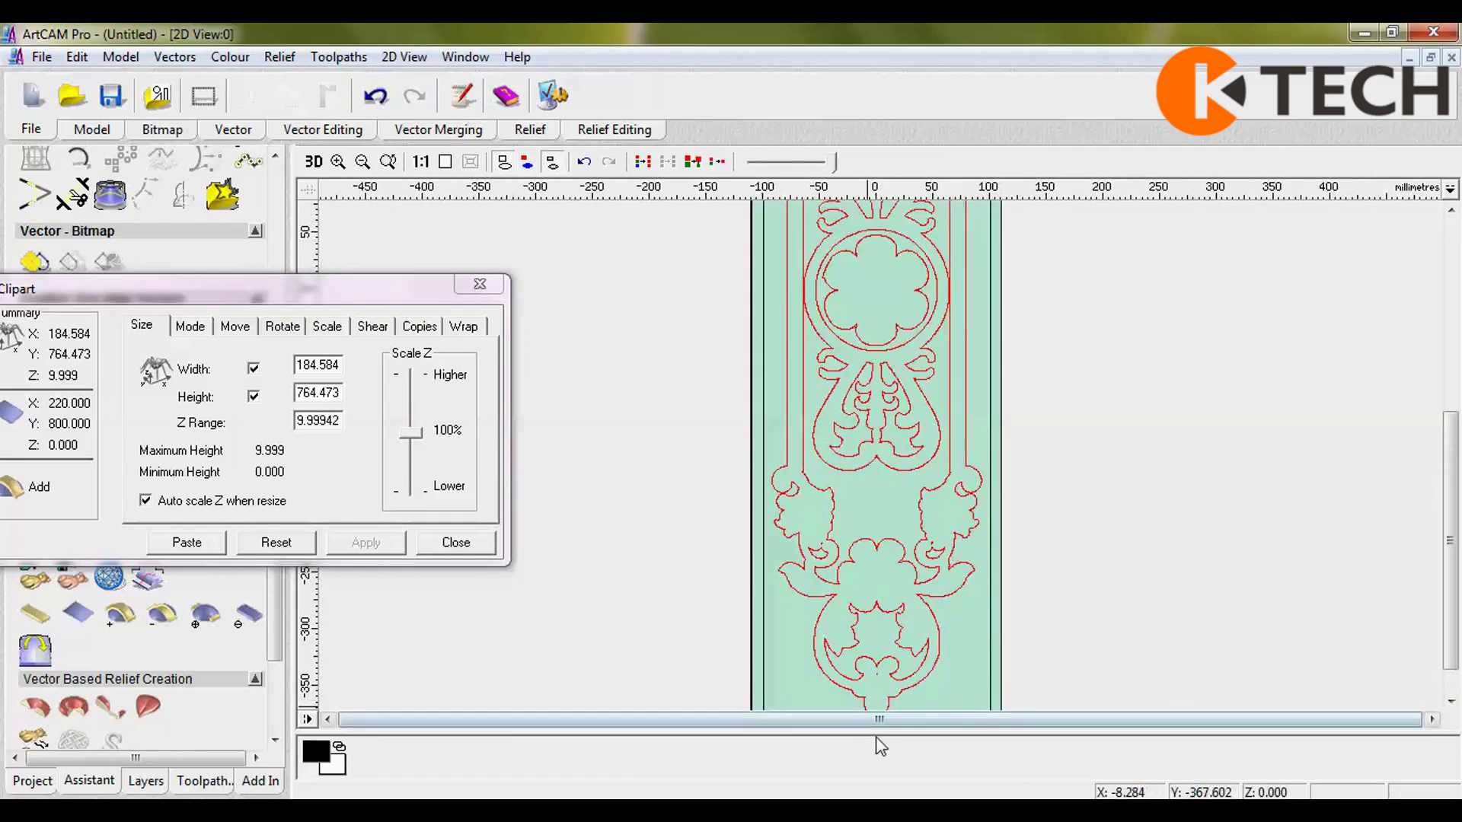
pyautogui.scroll(3, 901, 643)
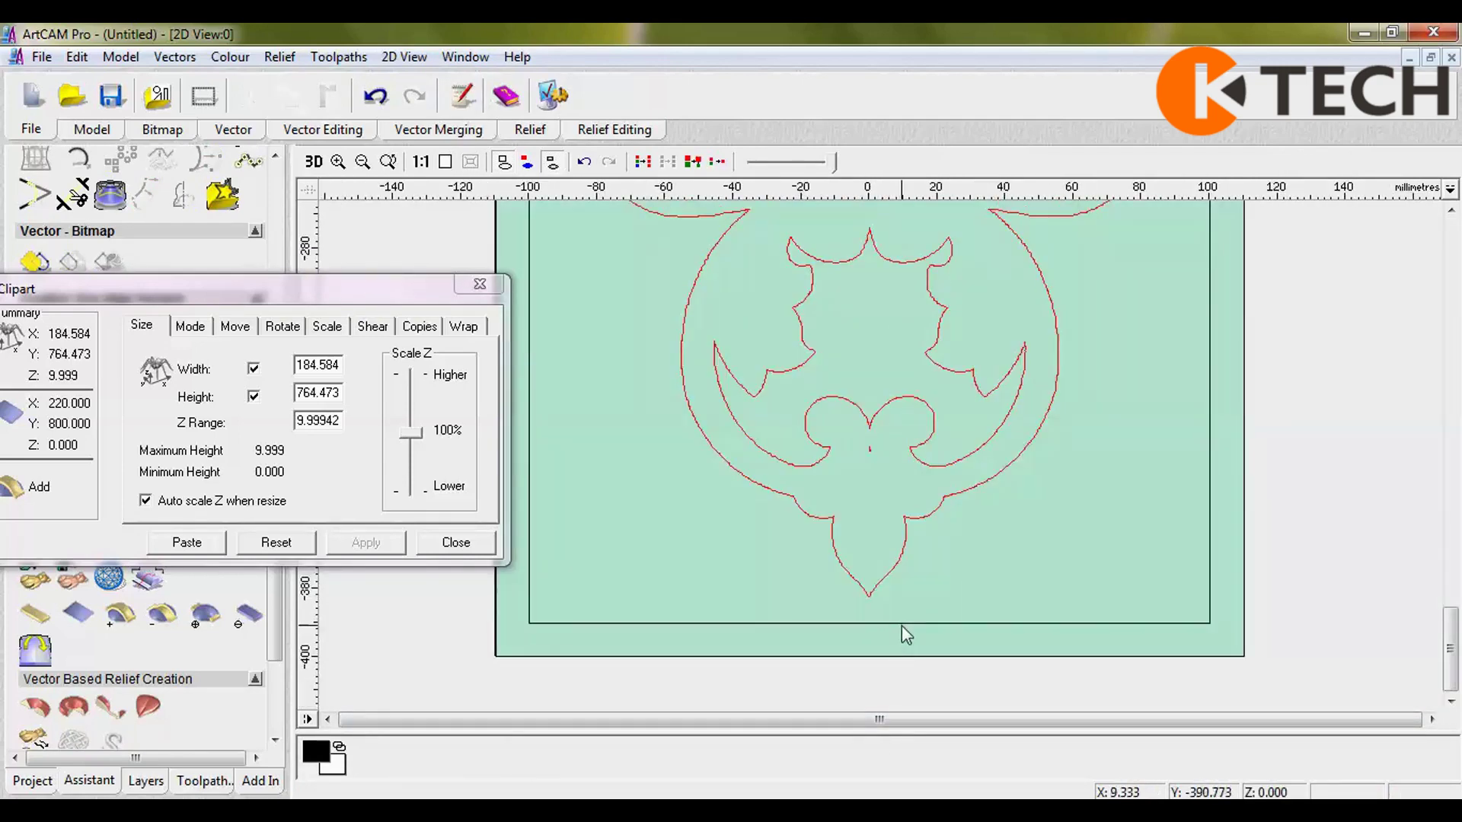
pyautogui.click(912, 623)
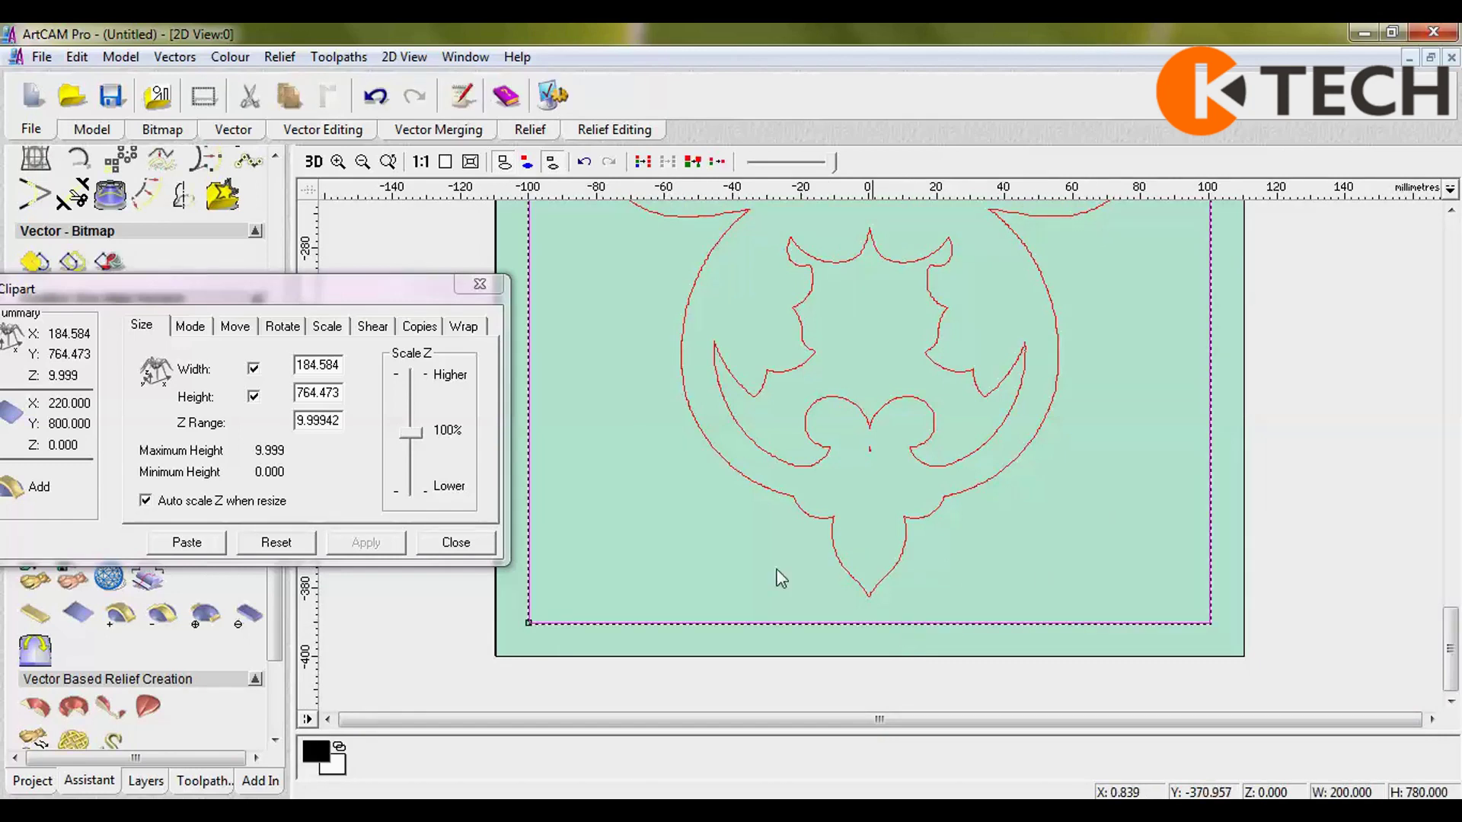
pyautogui.click(832, 526)
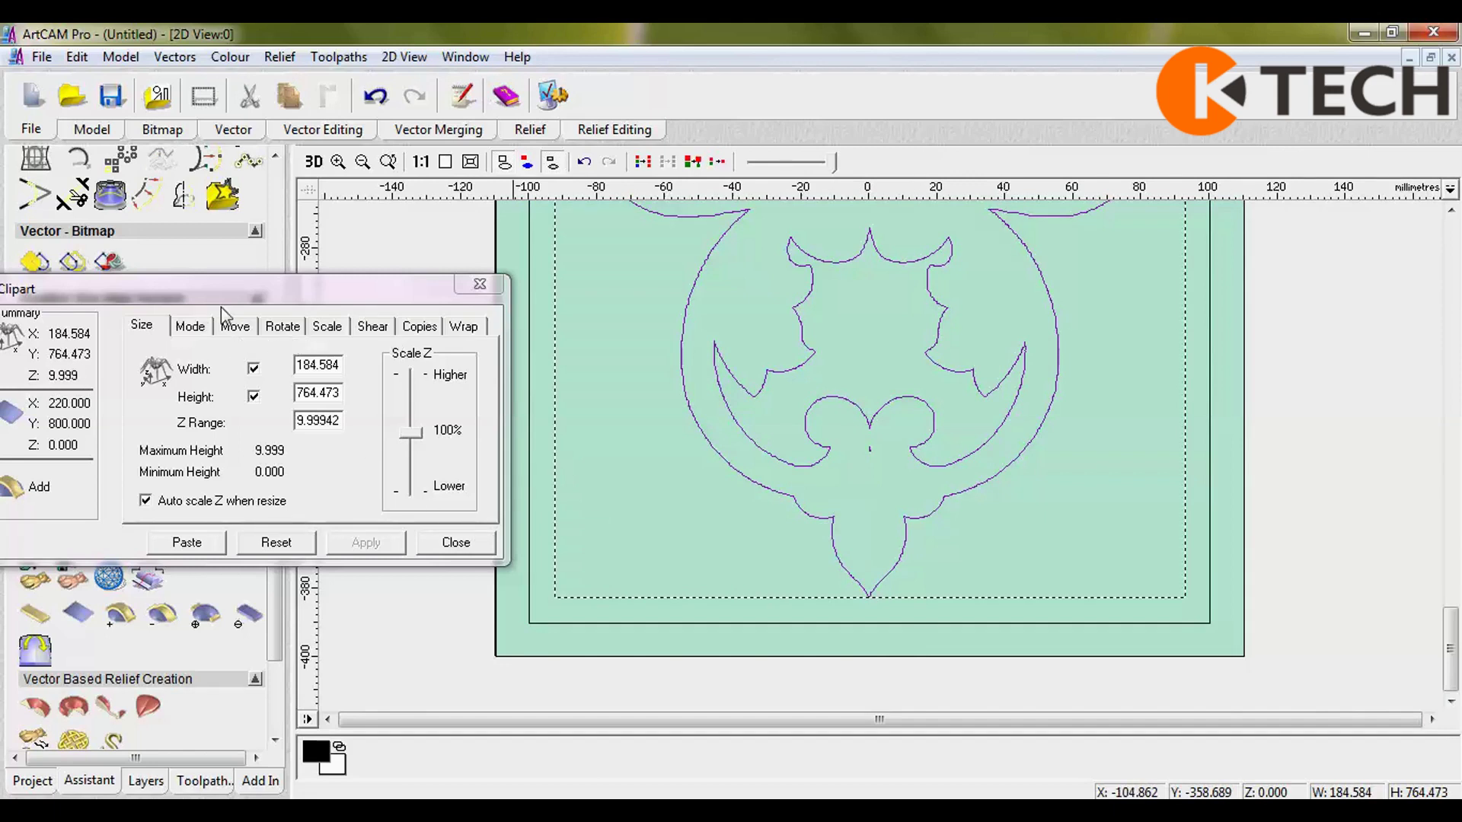
pyautogui.click(328, 328)
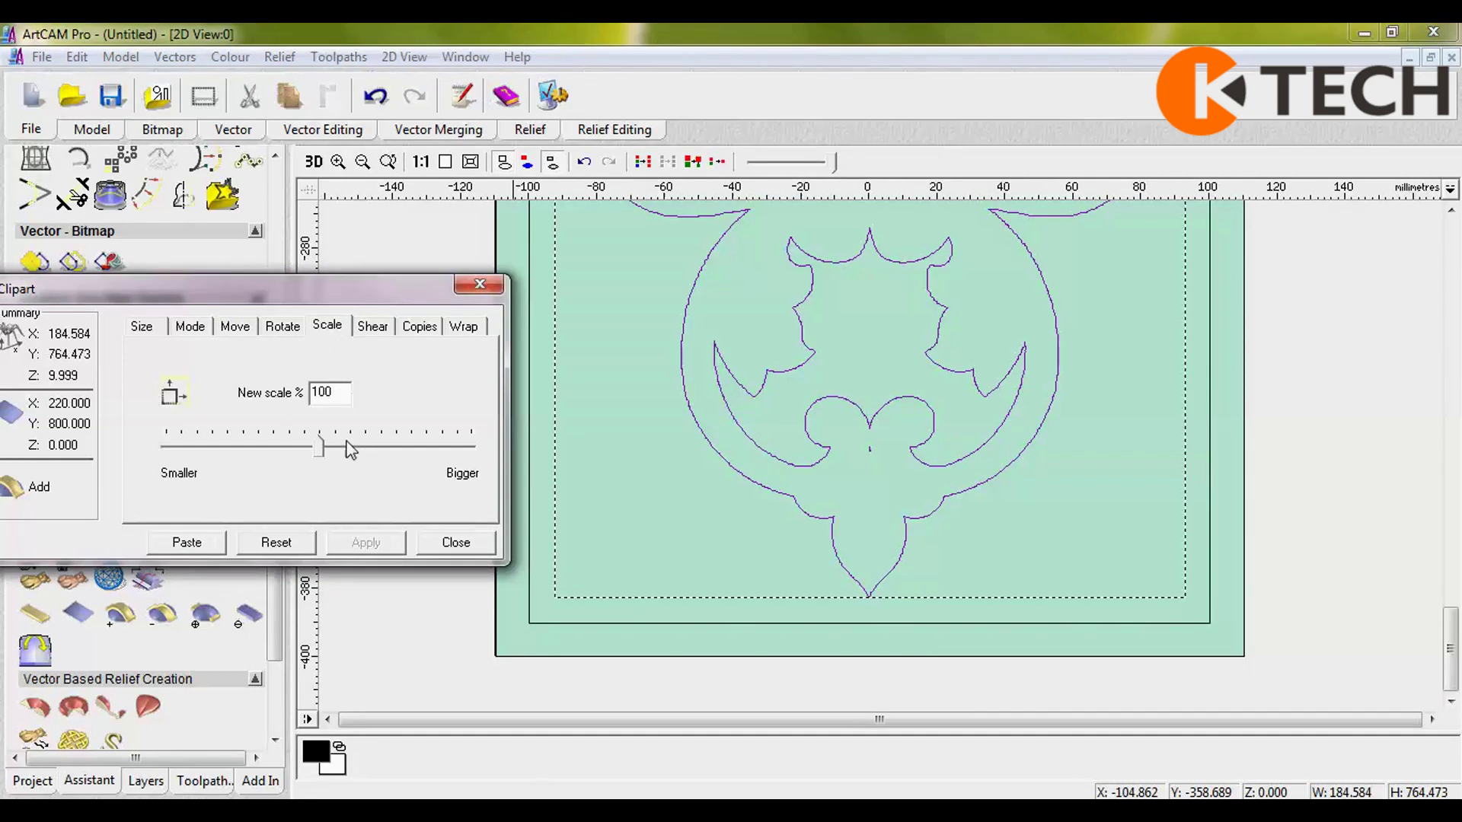
pyautogui.click(317, 450)
pyautogui.moveTo(316, 450); pyautogui.dragTo(326, 455)
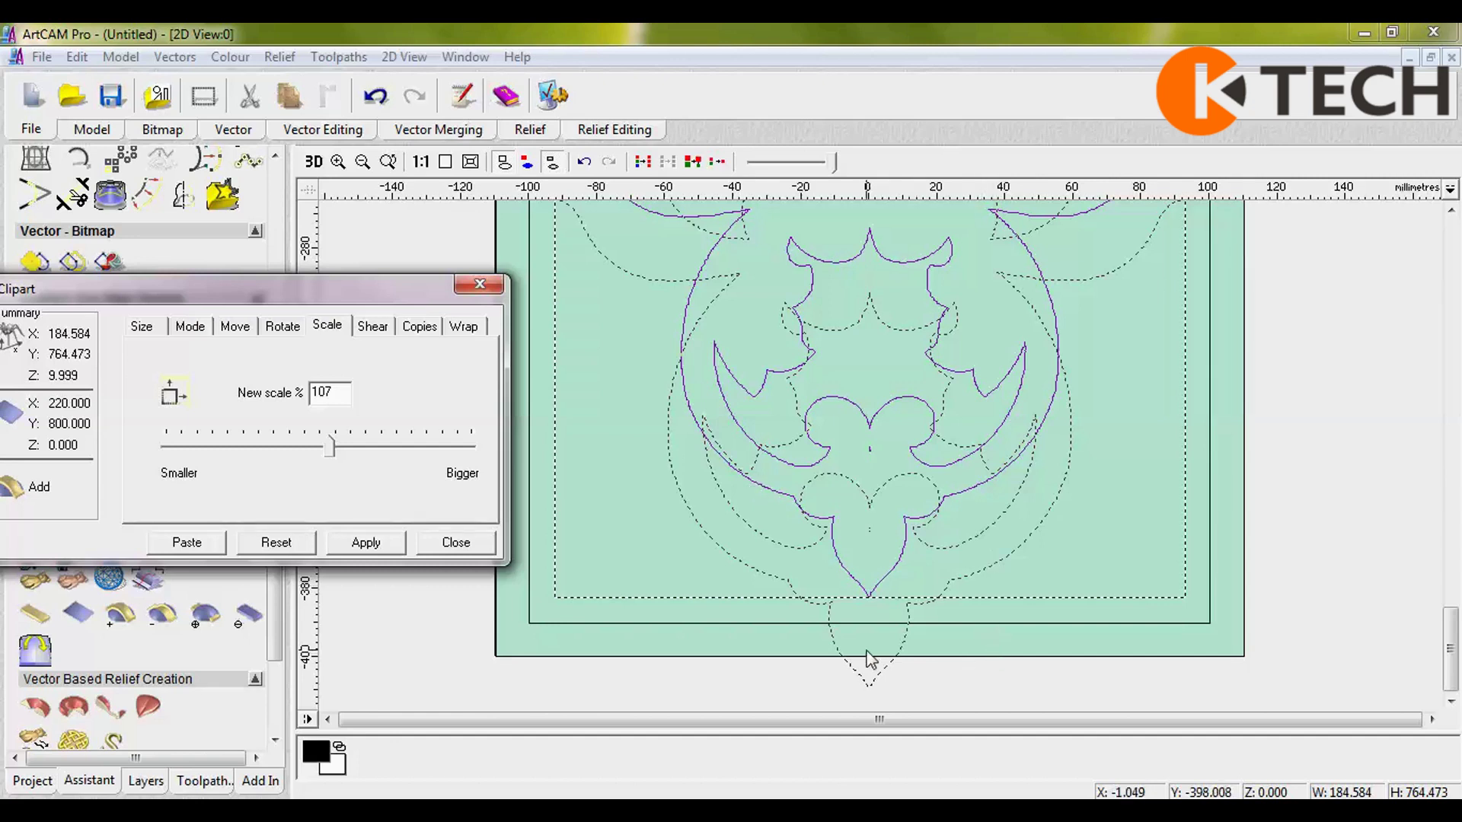
pyautogui.moveTo(329, 453); pyautogui.dragTo(319, 458)
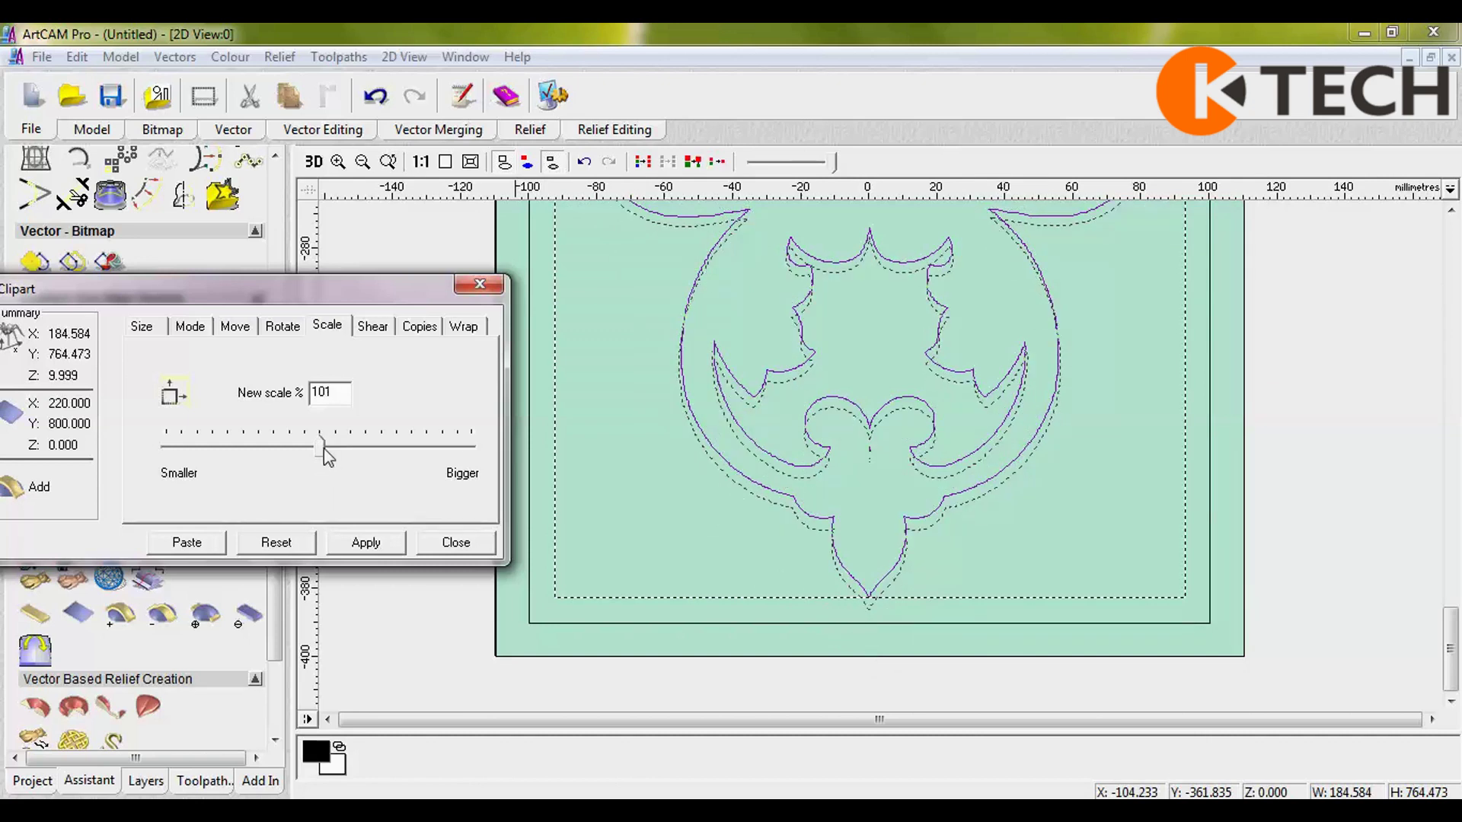
pyautogui.click(336, 397)
pyautogui.press('BackSpace')
pyautogui.write('2')
pyautogui.click(364, 544)
pyautogui.click(923, 581)
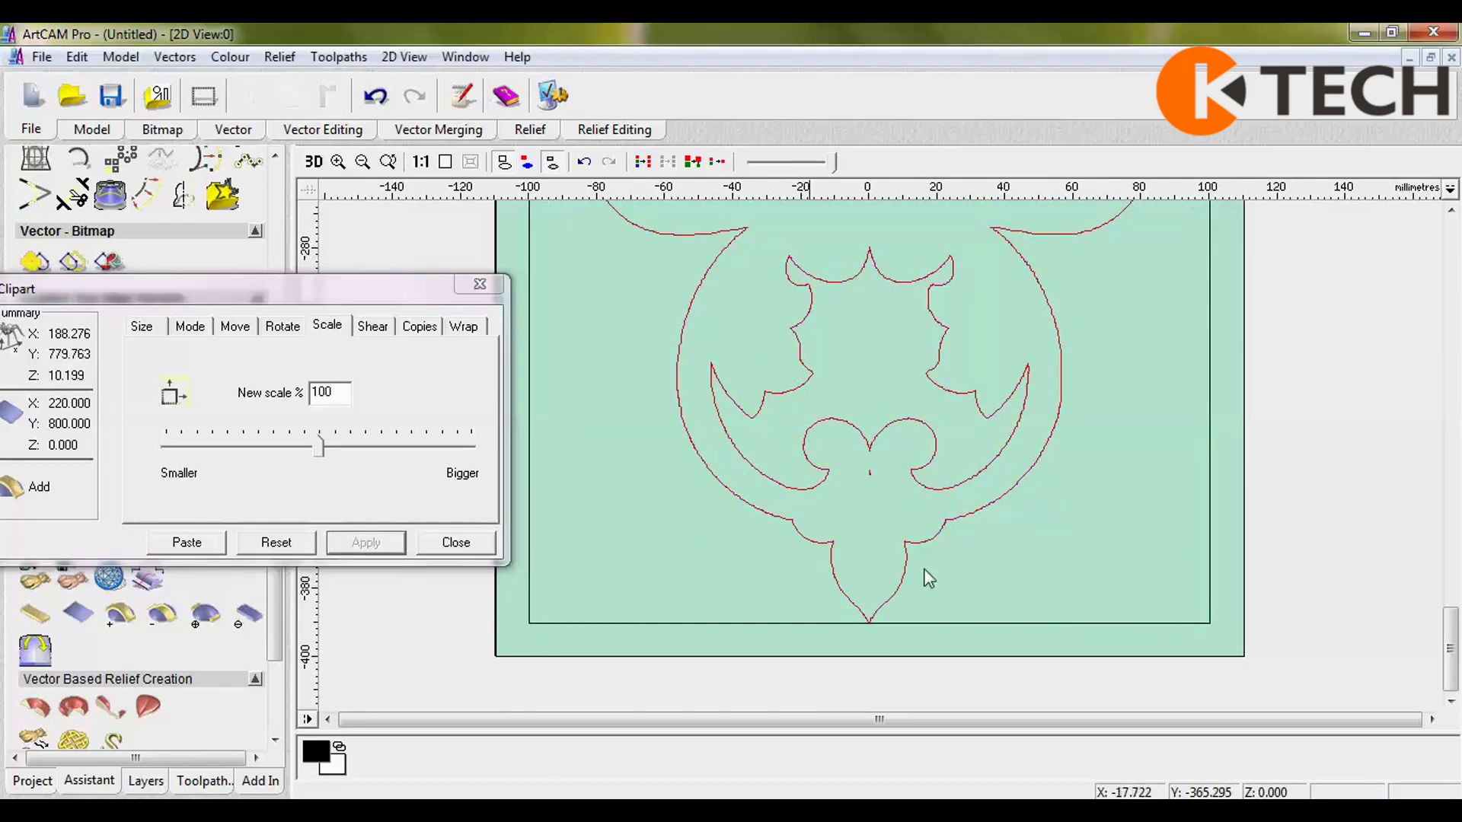
# - Reposition the 3D Clipart dialog over the model so that all of it is visible, leaving the relief's lower tip uncovered
pyautogui.scroll(-2, 913, 486)
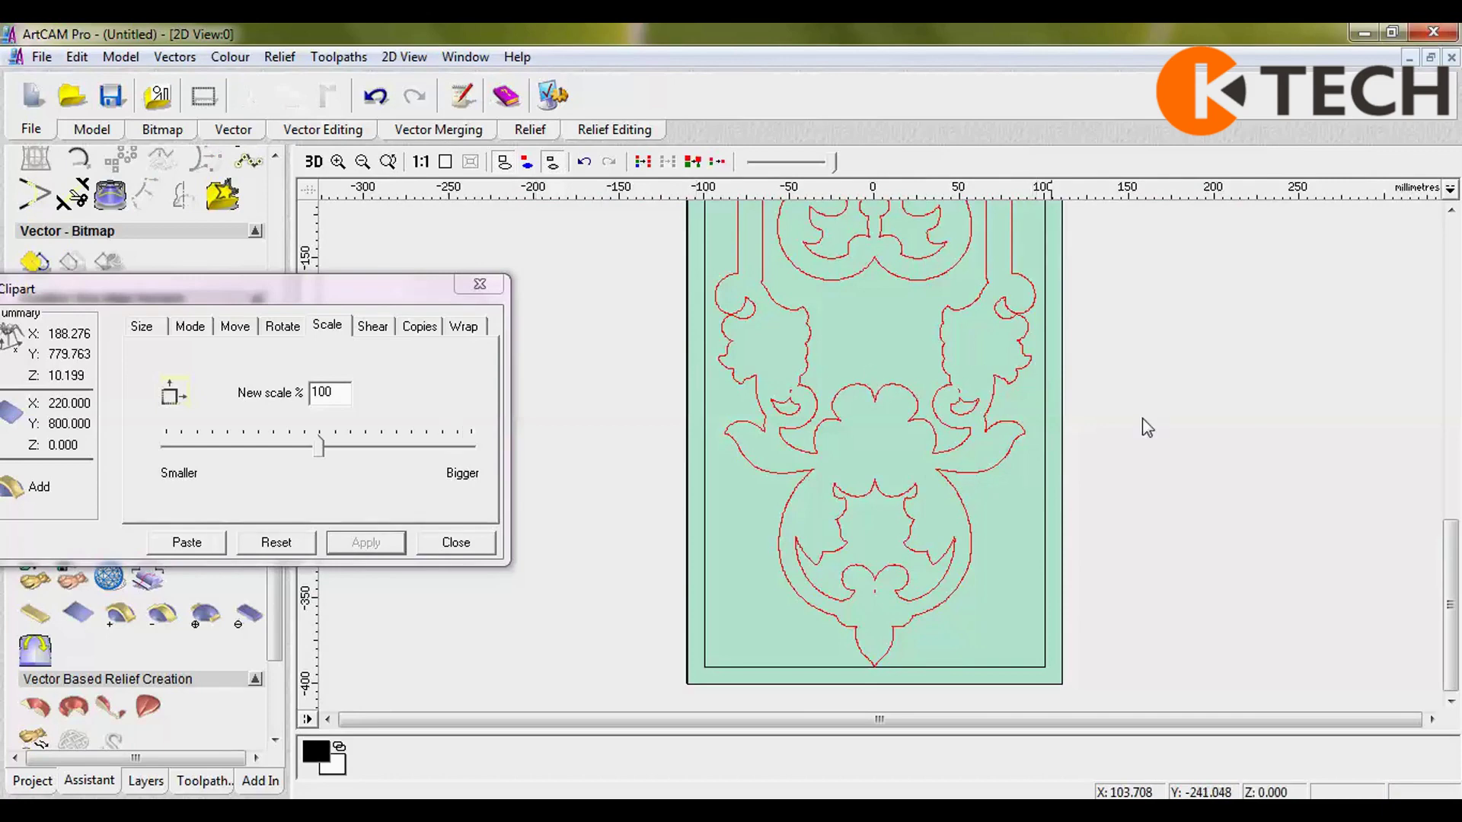
pyautogui.scroll(3, 880, 491)
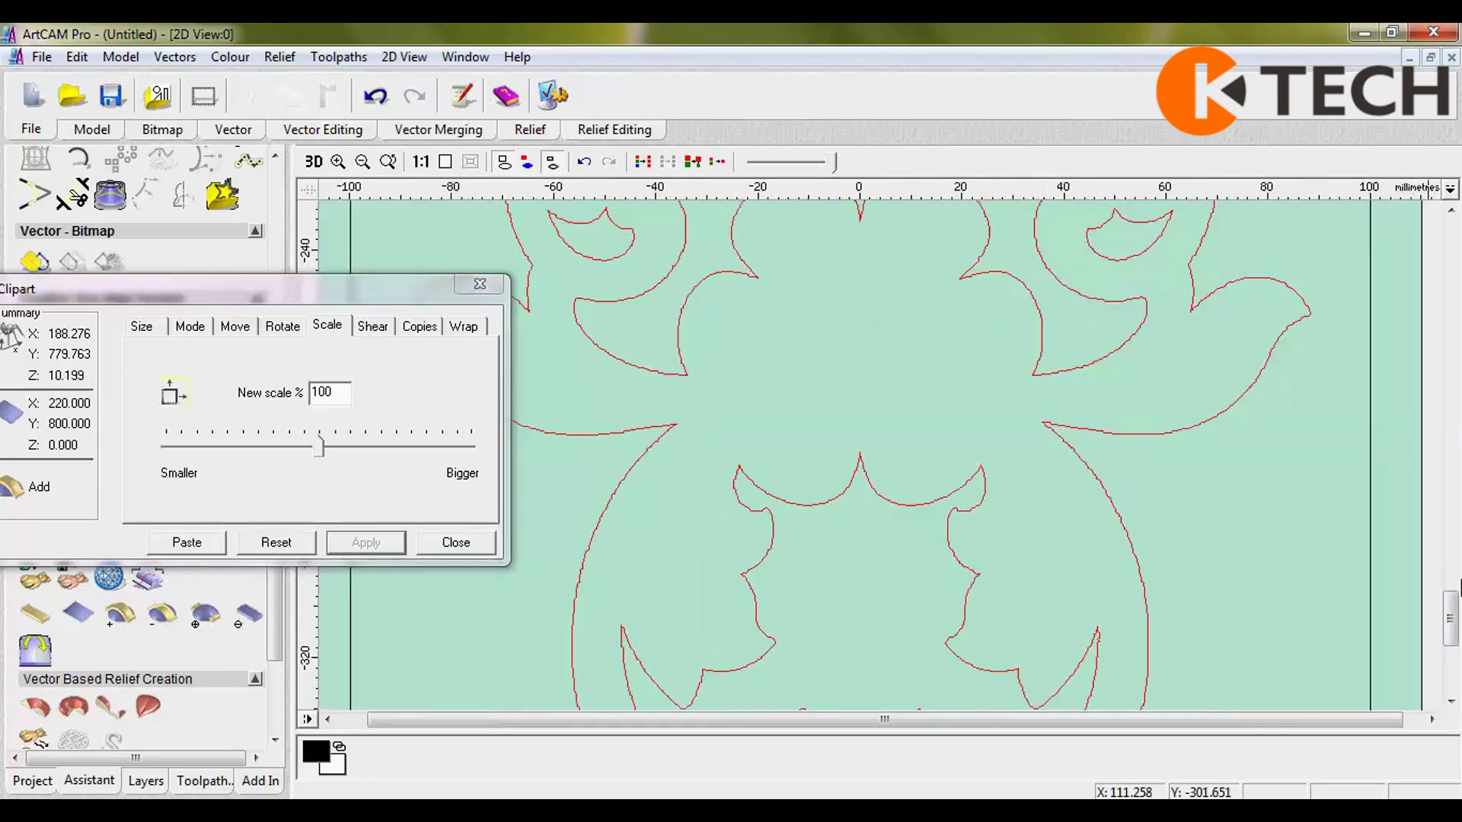
pyautogui.moveTo(221, 294); pyautogui.dragTo(52, 271)
pyautogui.moveTo(1450, 618); pyautogui.dragTo(1455, 697)
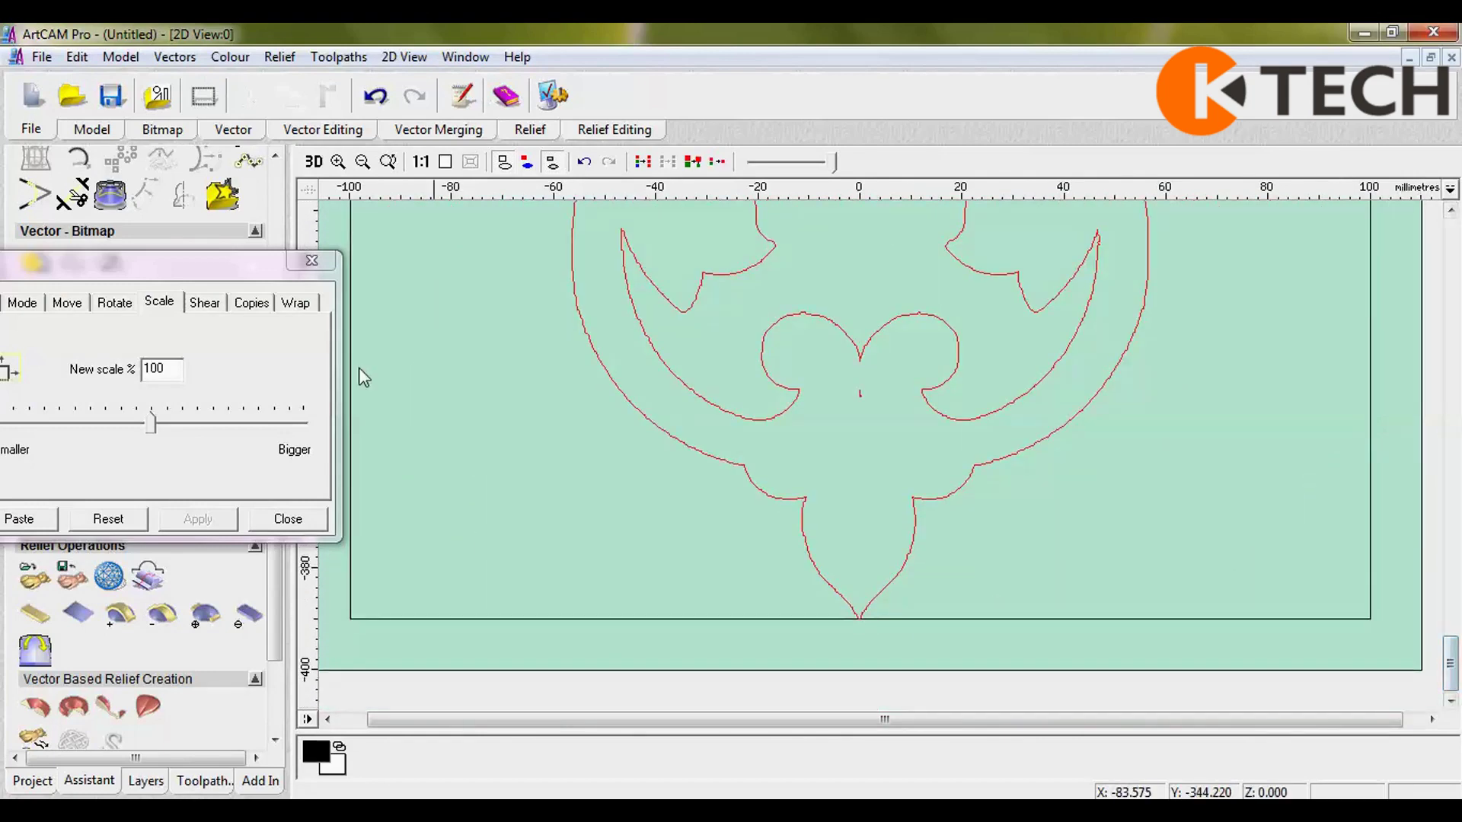
pyautogui.moveTo(144, 263); pyautogui.dragTo(1071, 193)
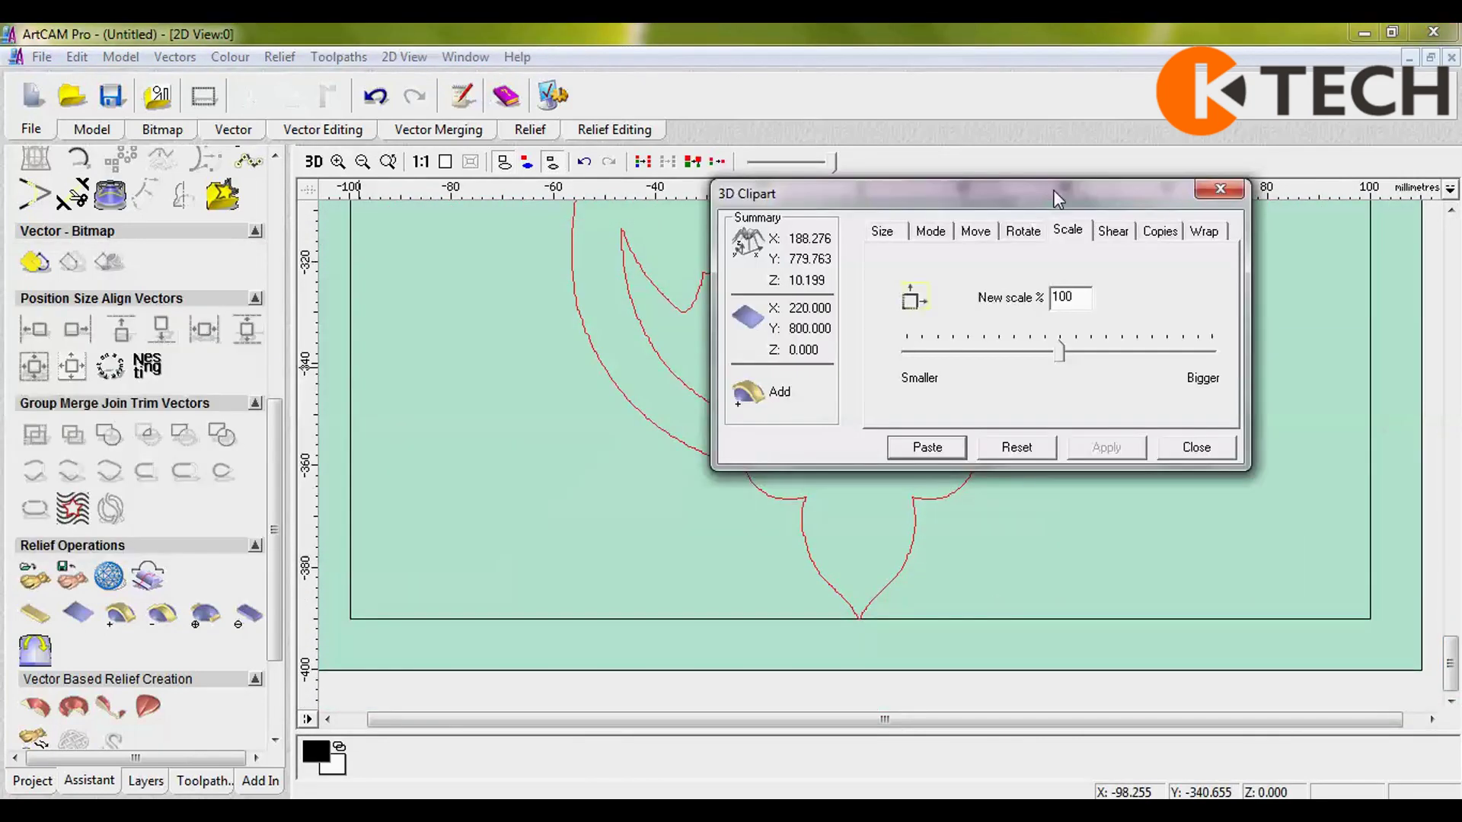
# - Set the clipart's Z range to 10 mm in its size settings and apply it
pyautogui.click(879, 232)
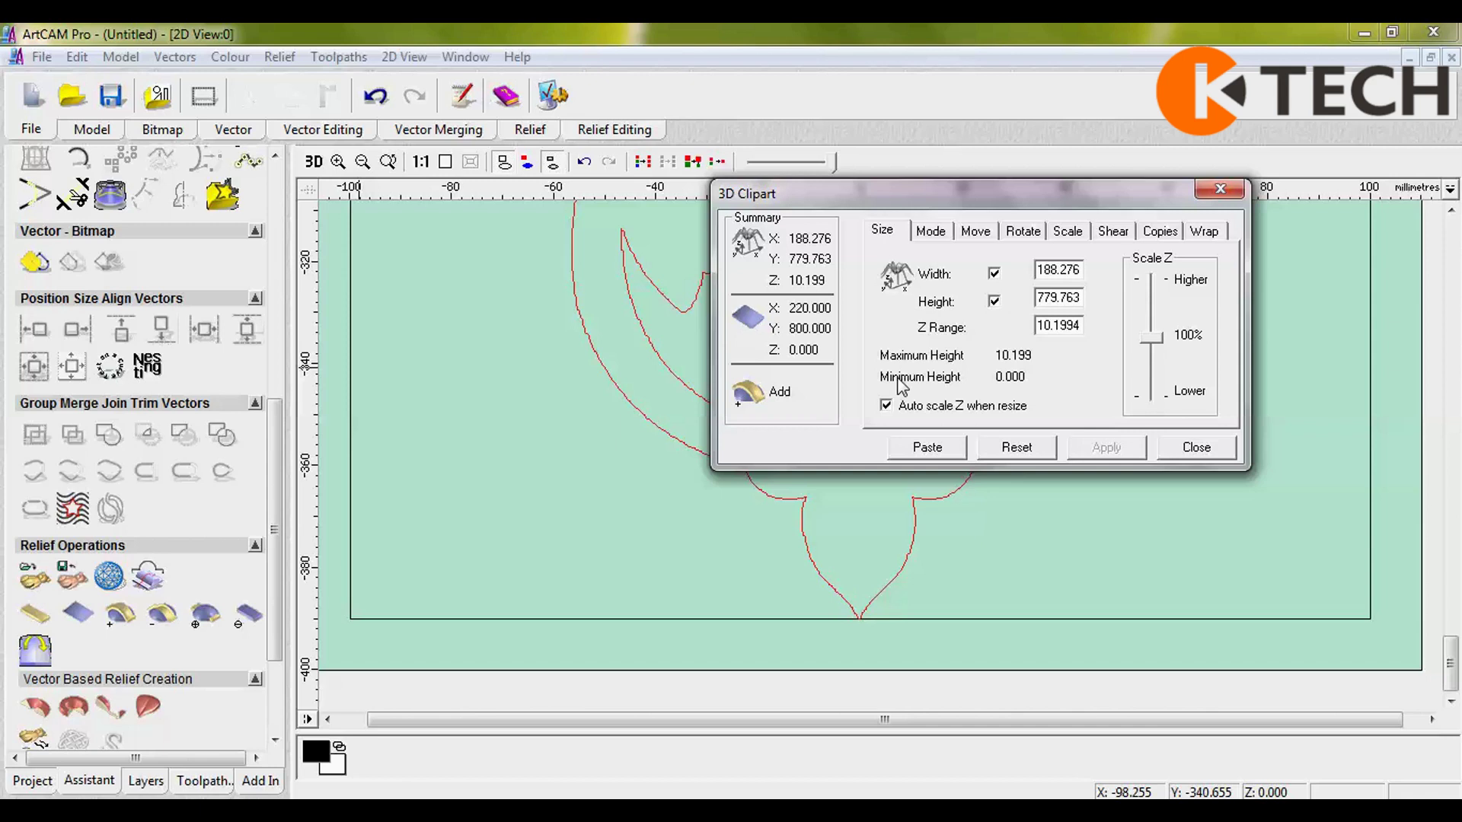
pyautogui.click(1081, 325)
pyautogui.press('BackSpace')
pyautogui.press('BackSpace')
pyautogui.press('BackSpace')
pyautogui.press('BackSpace')
pyautogui.press('BackSpace')
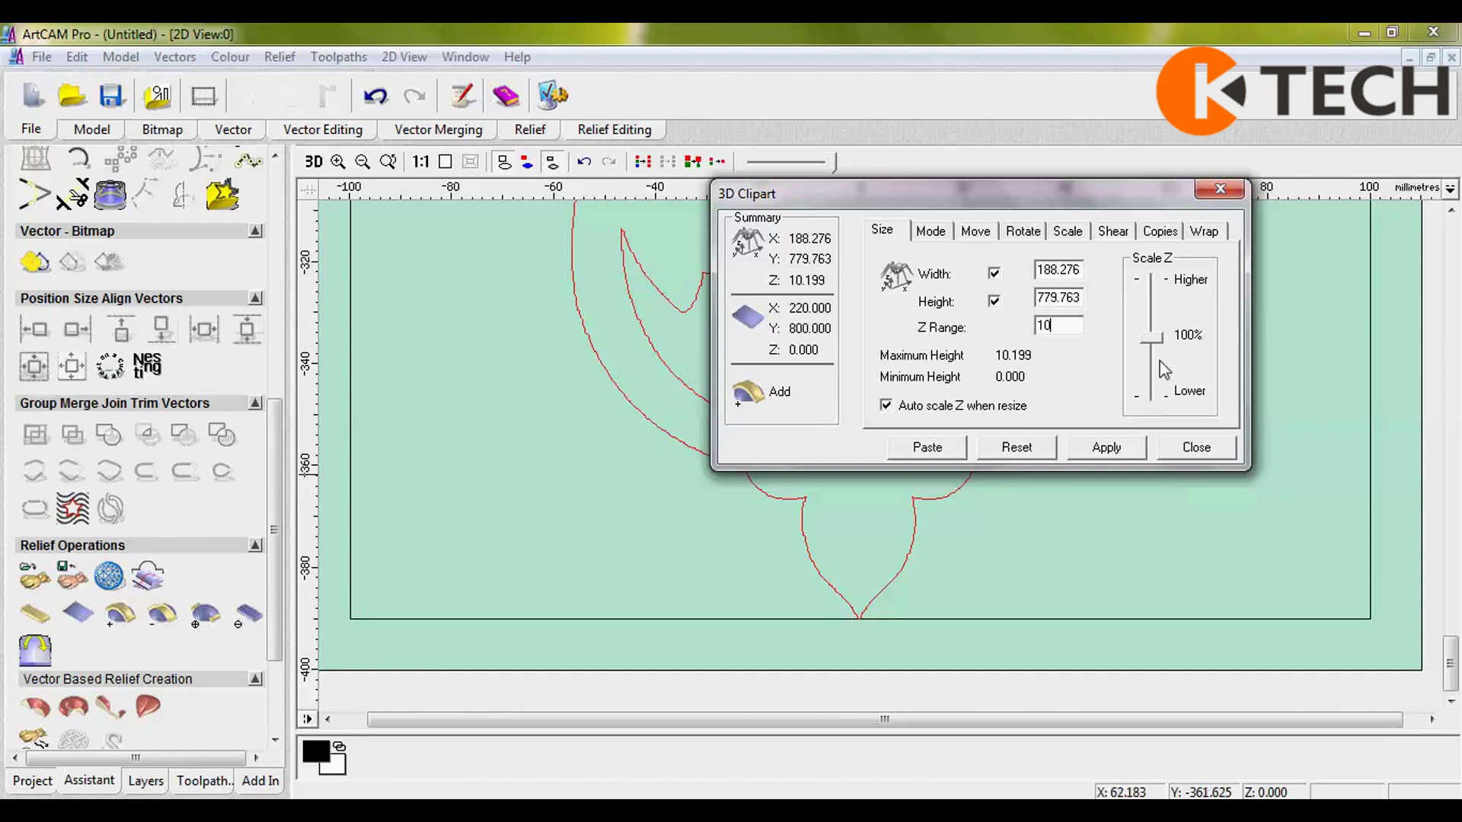
pyautogui.click(1106, 449)
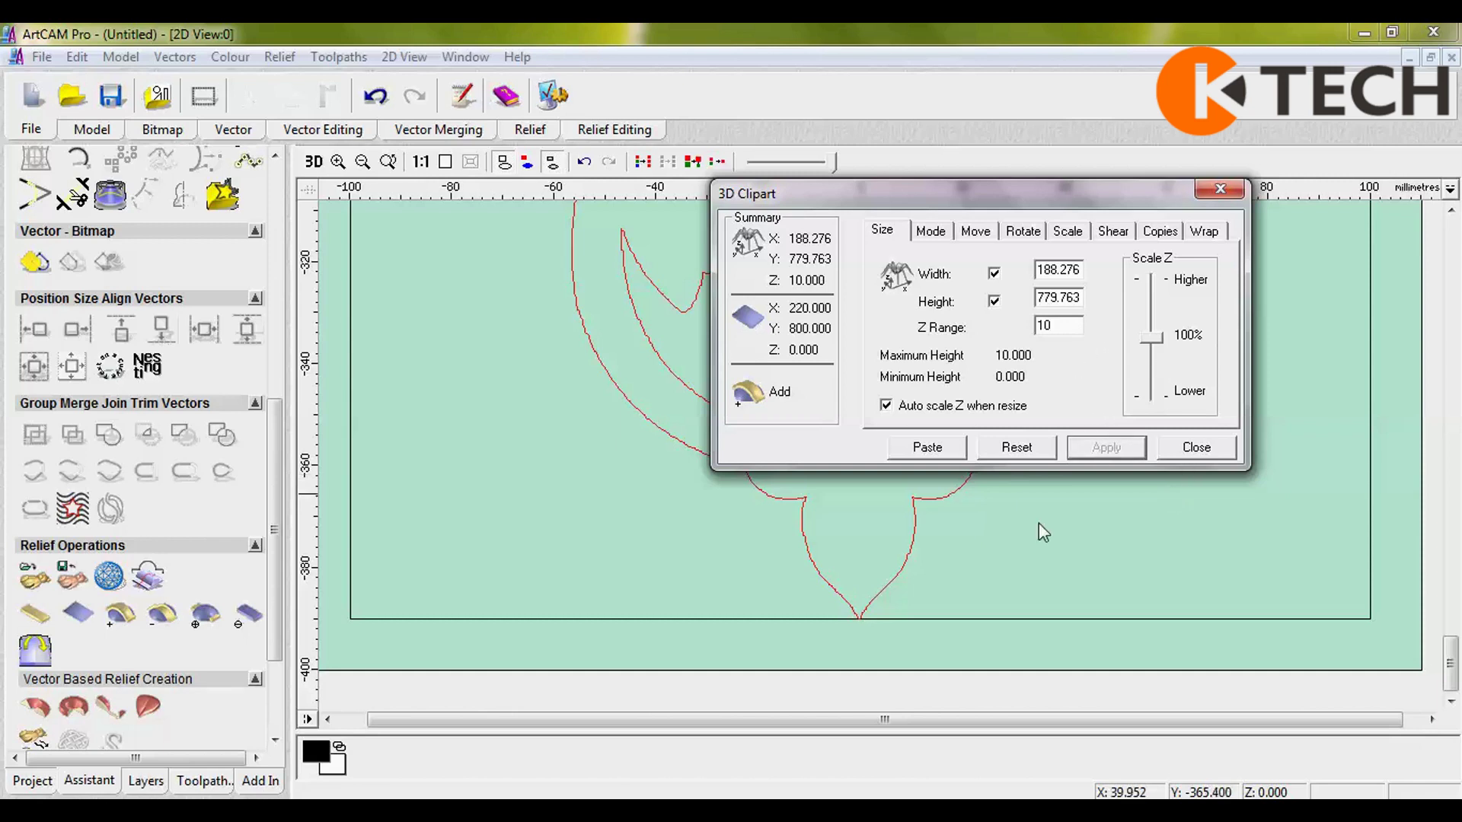
# - Select the scaled clipart, paste it onto the model in Add mode and close the 3D Clipart dialog
pyautogui.click(906, 578)
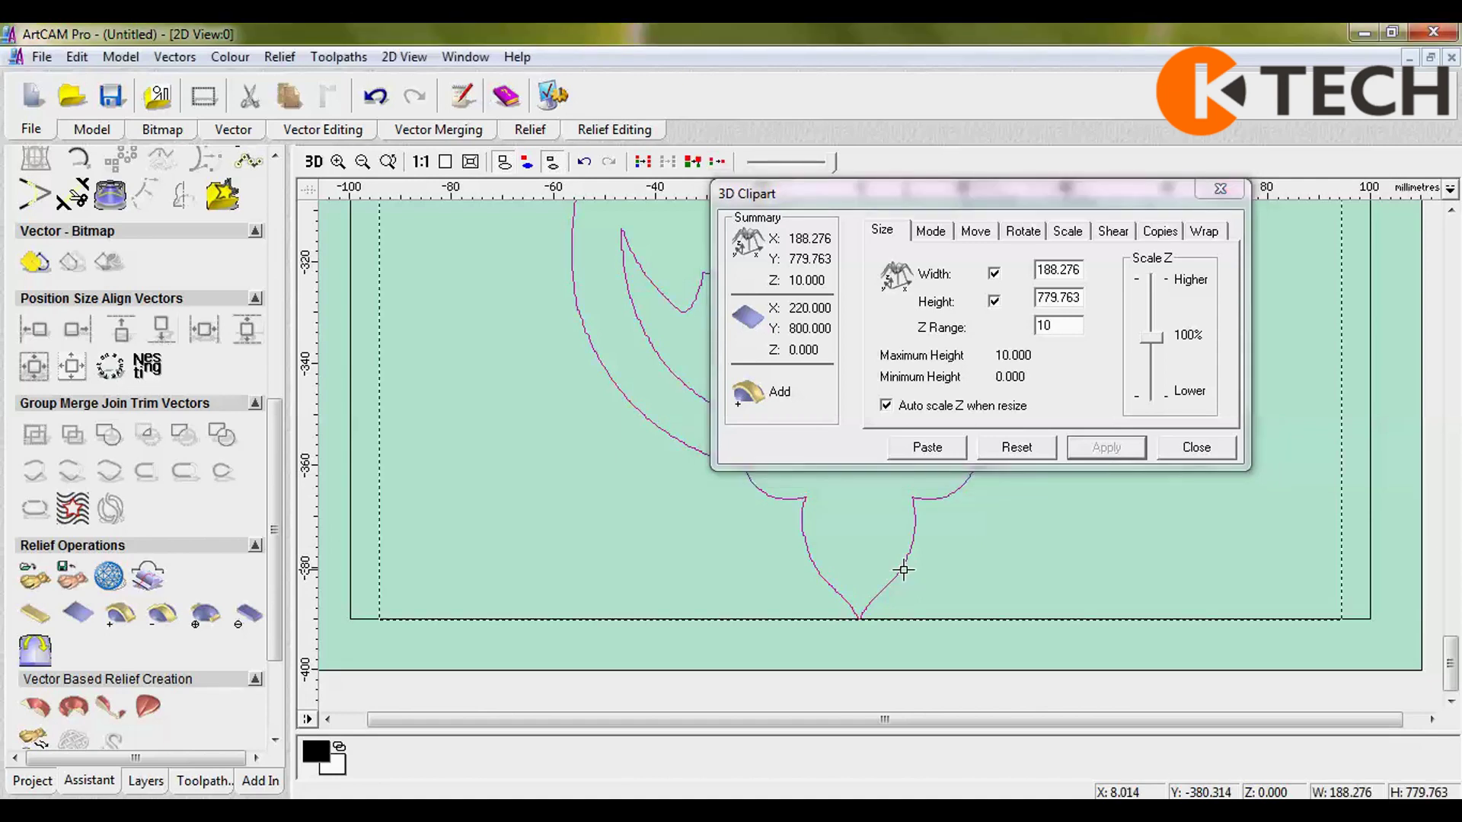
pyautogui.click(1070, 330)
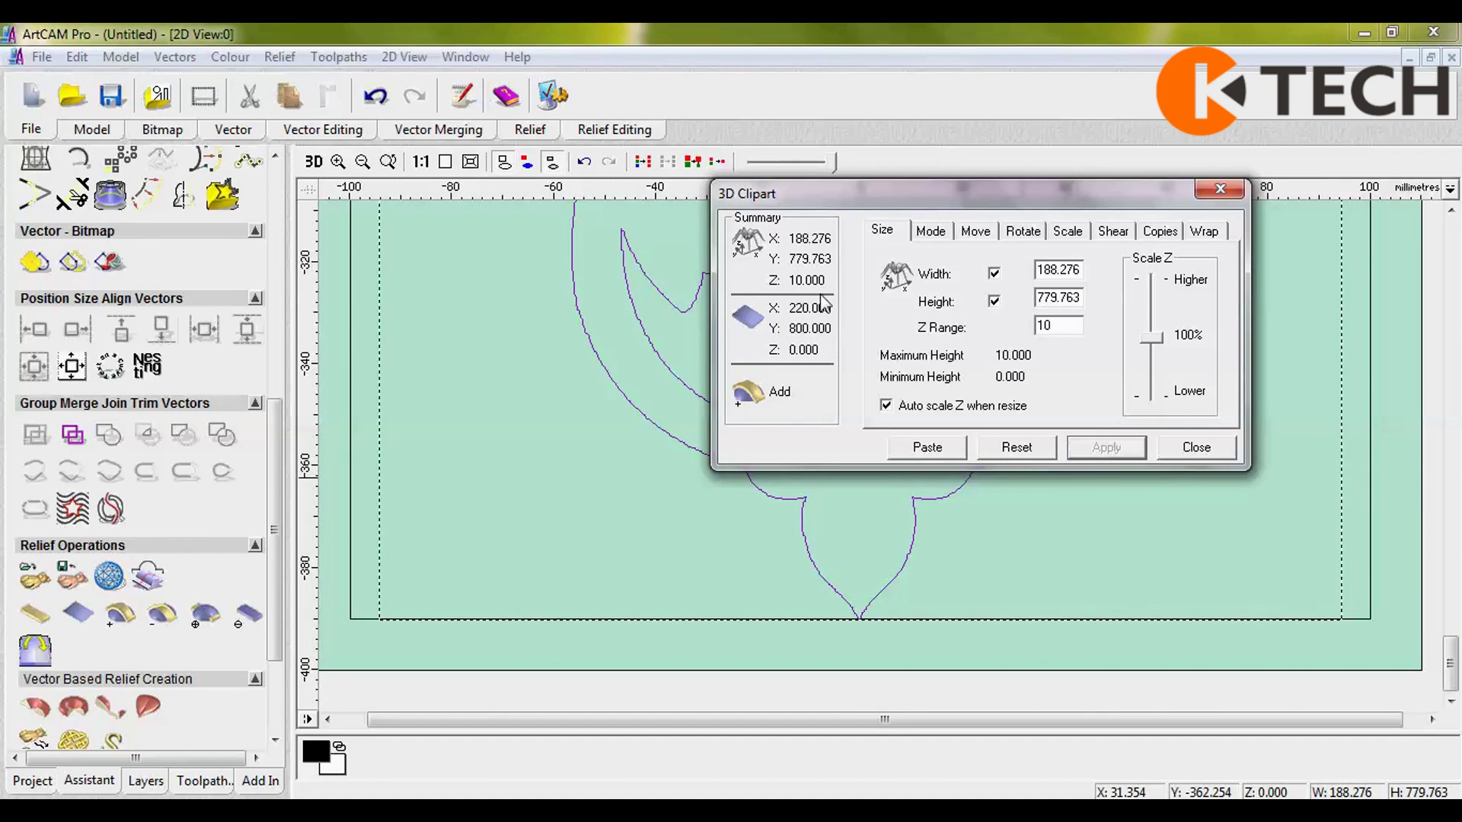
pyautogui.click(938, 454)
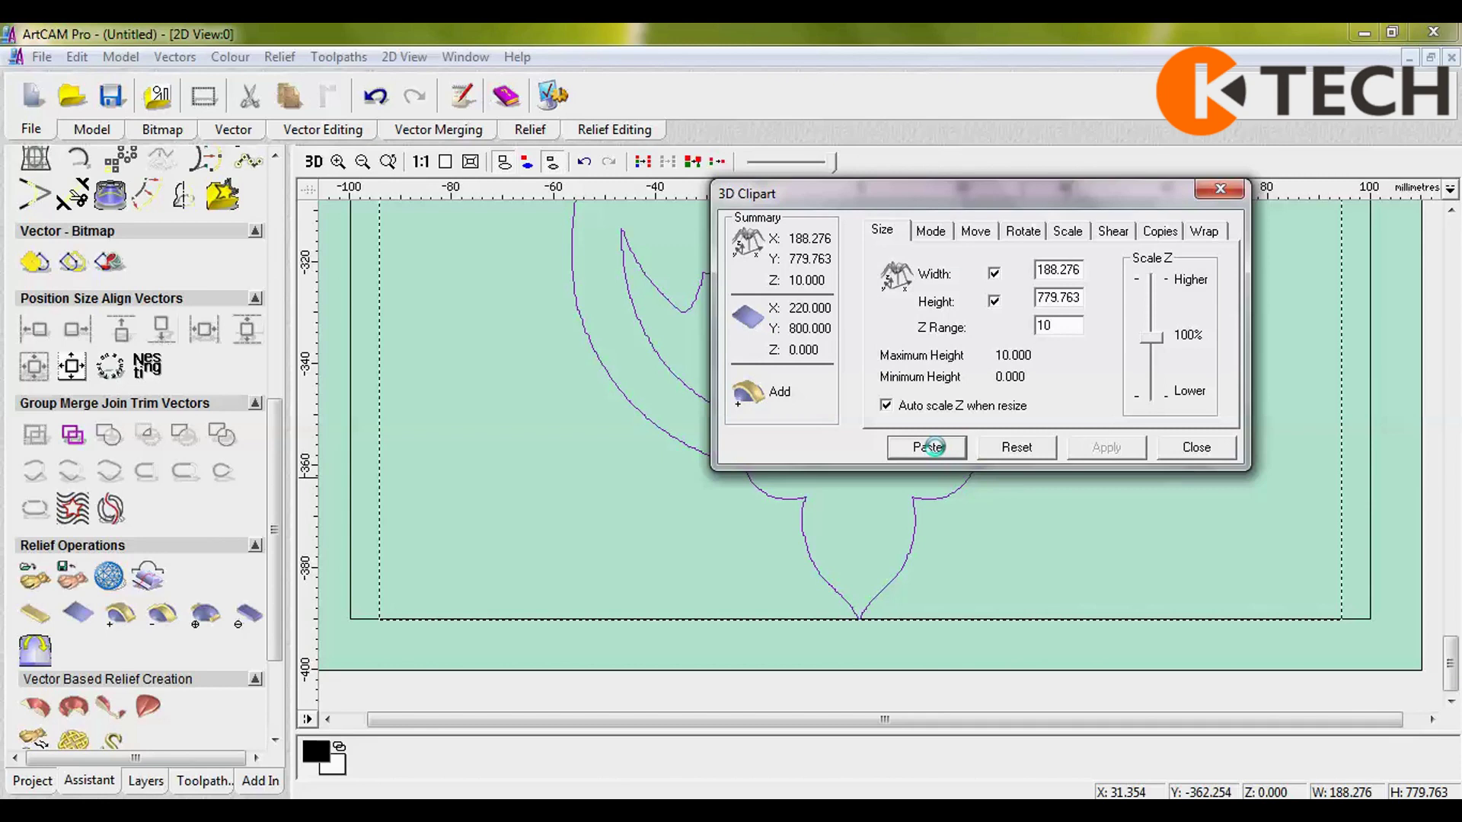
pyautogui.click(934, 446)
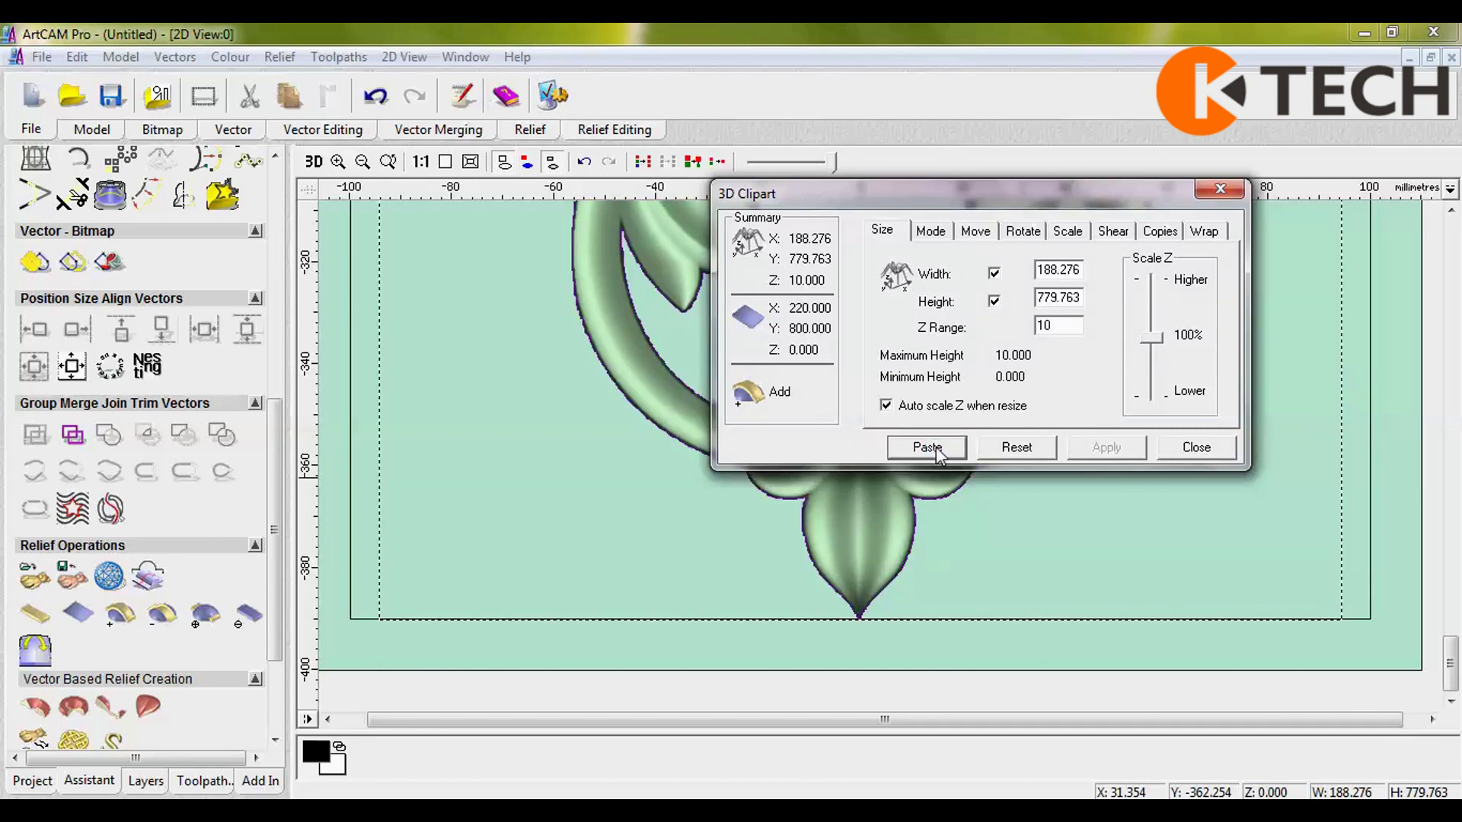
pyautogui.click(1196, 447)
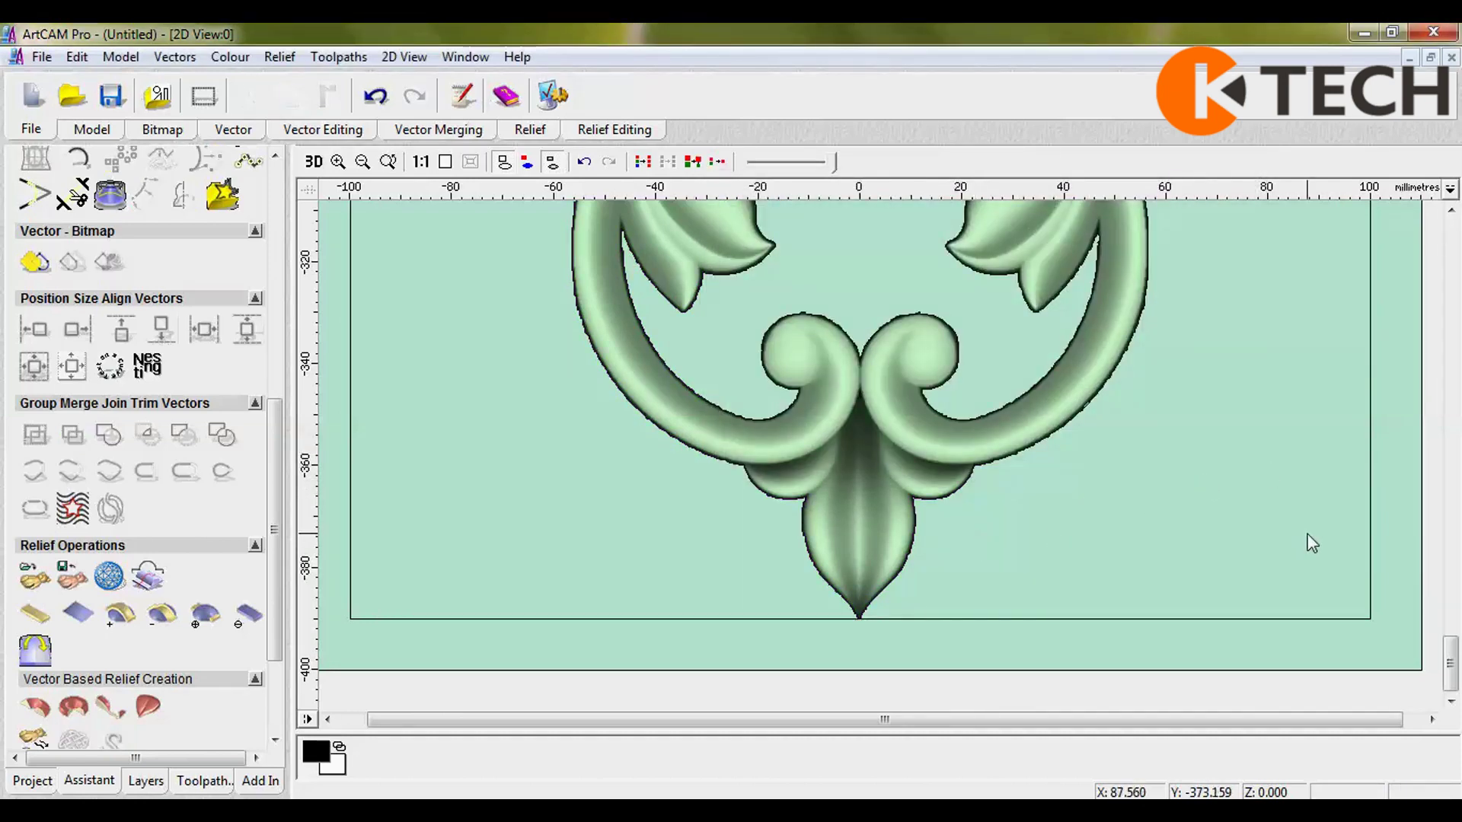
# - Check the upper end of the pasted relief in 2D and show the model in the 3D view at Low Detail
pyautogui.moveTo(1448, 688); pyautogui.dragTo(1457, 263)
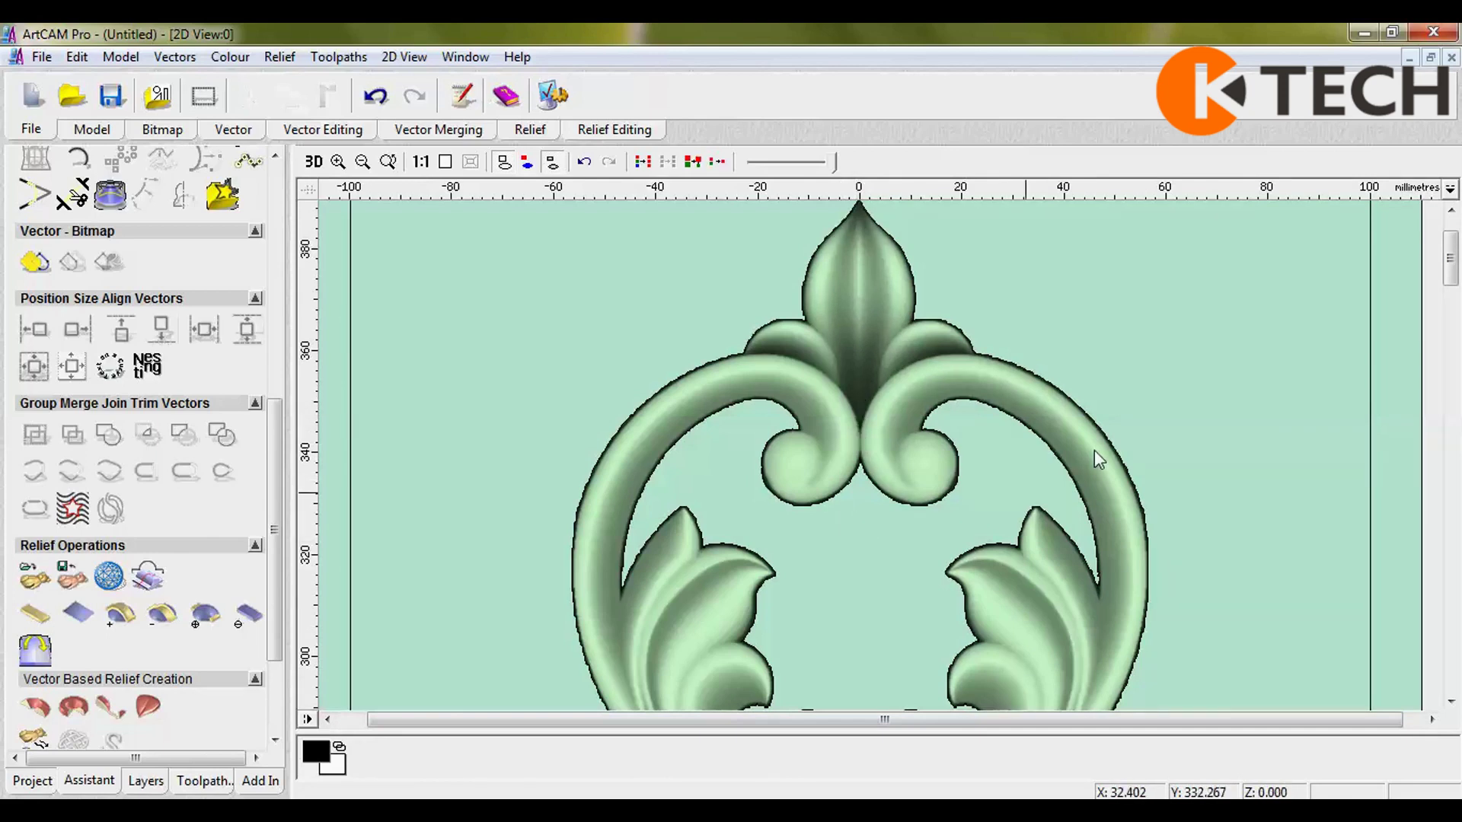
pyautogui.scroll(-3, 860, 365)
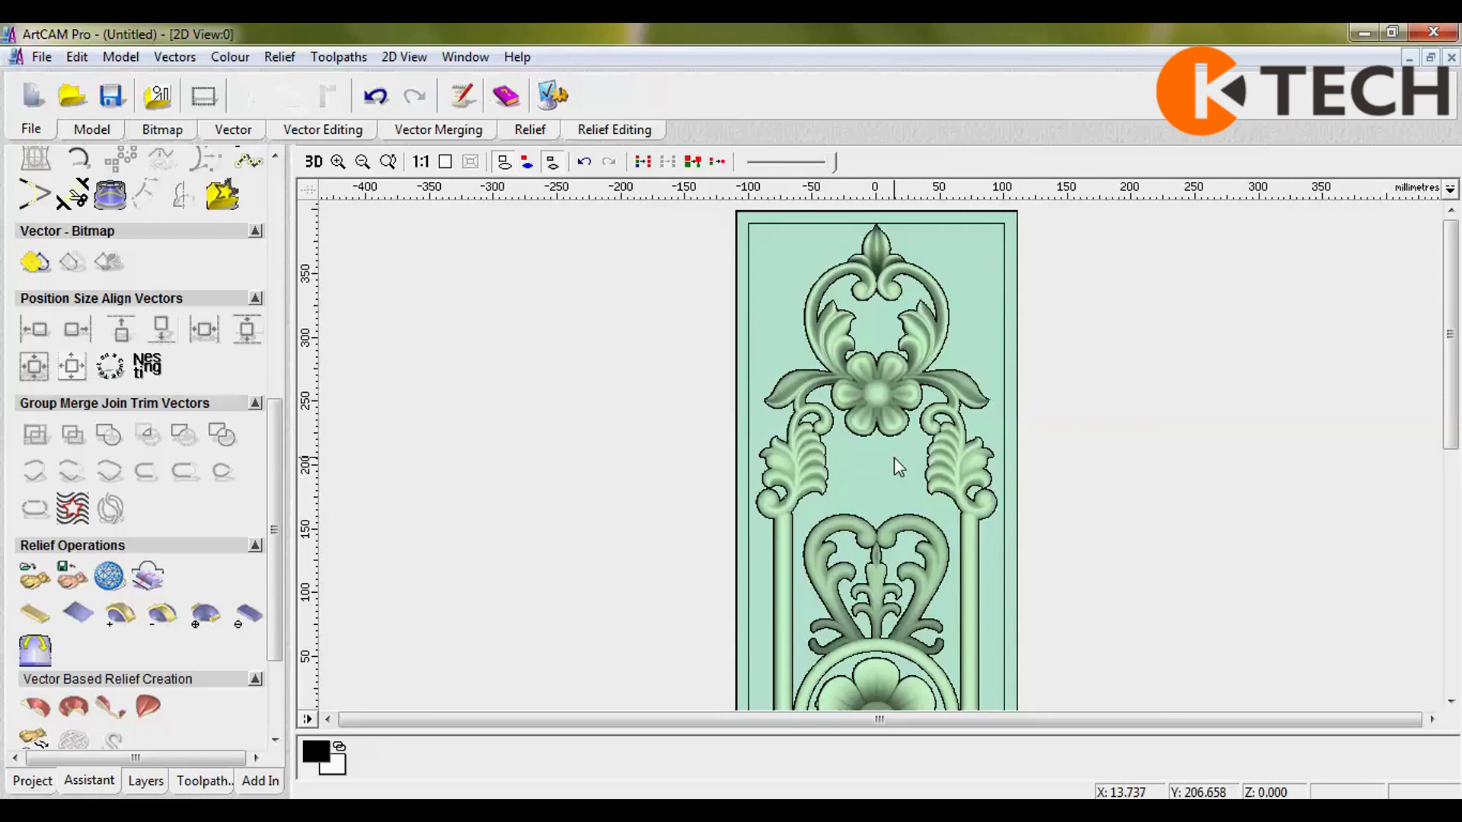
pyautogui.scroll(1, 894, 459)
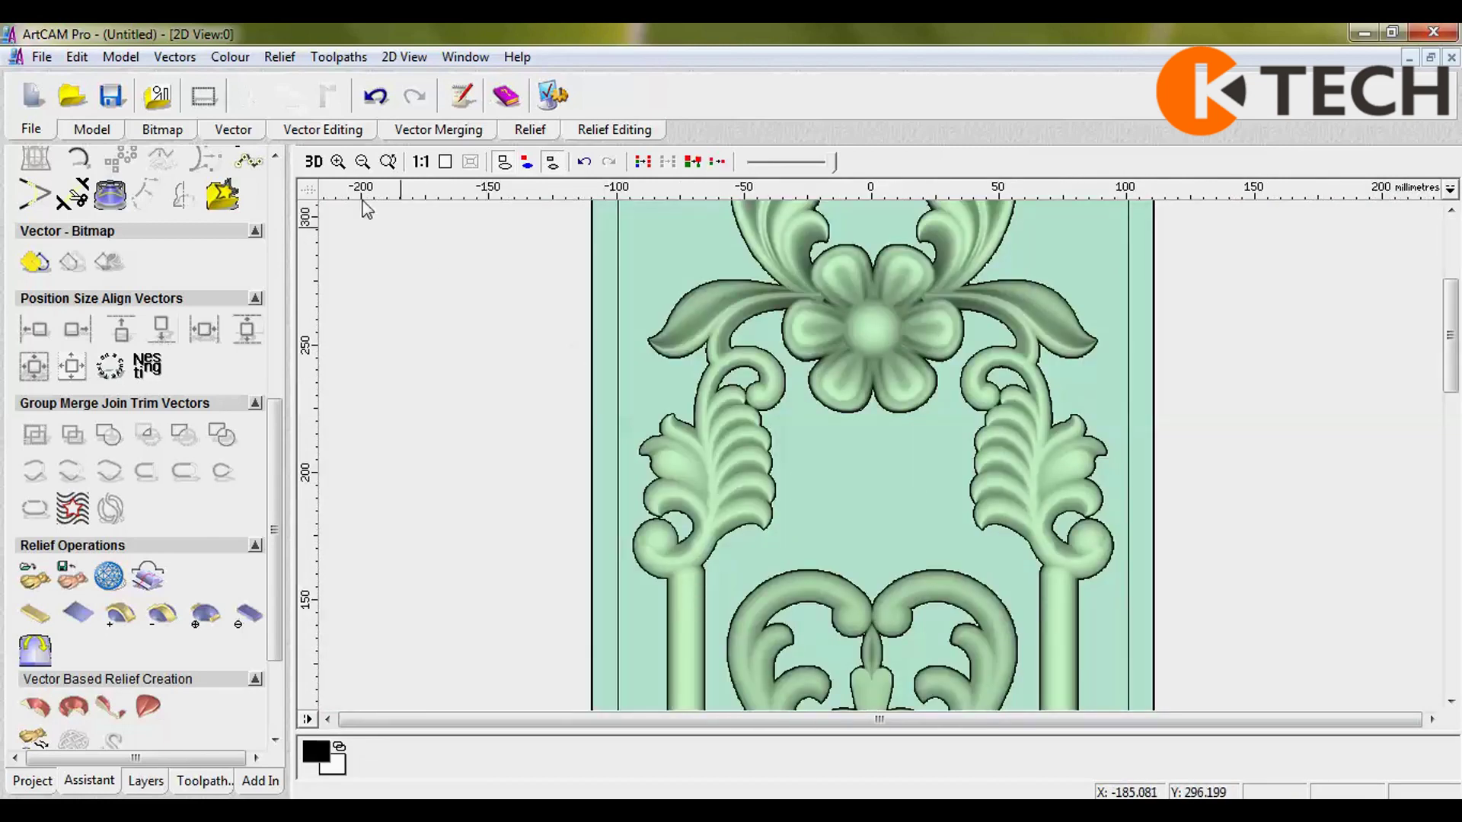
pyautogui.click(313, 163)
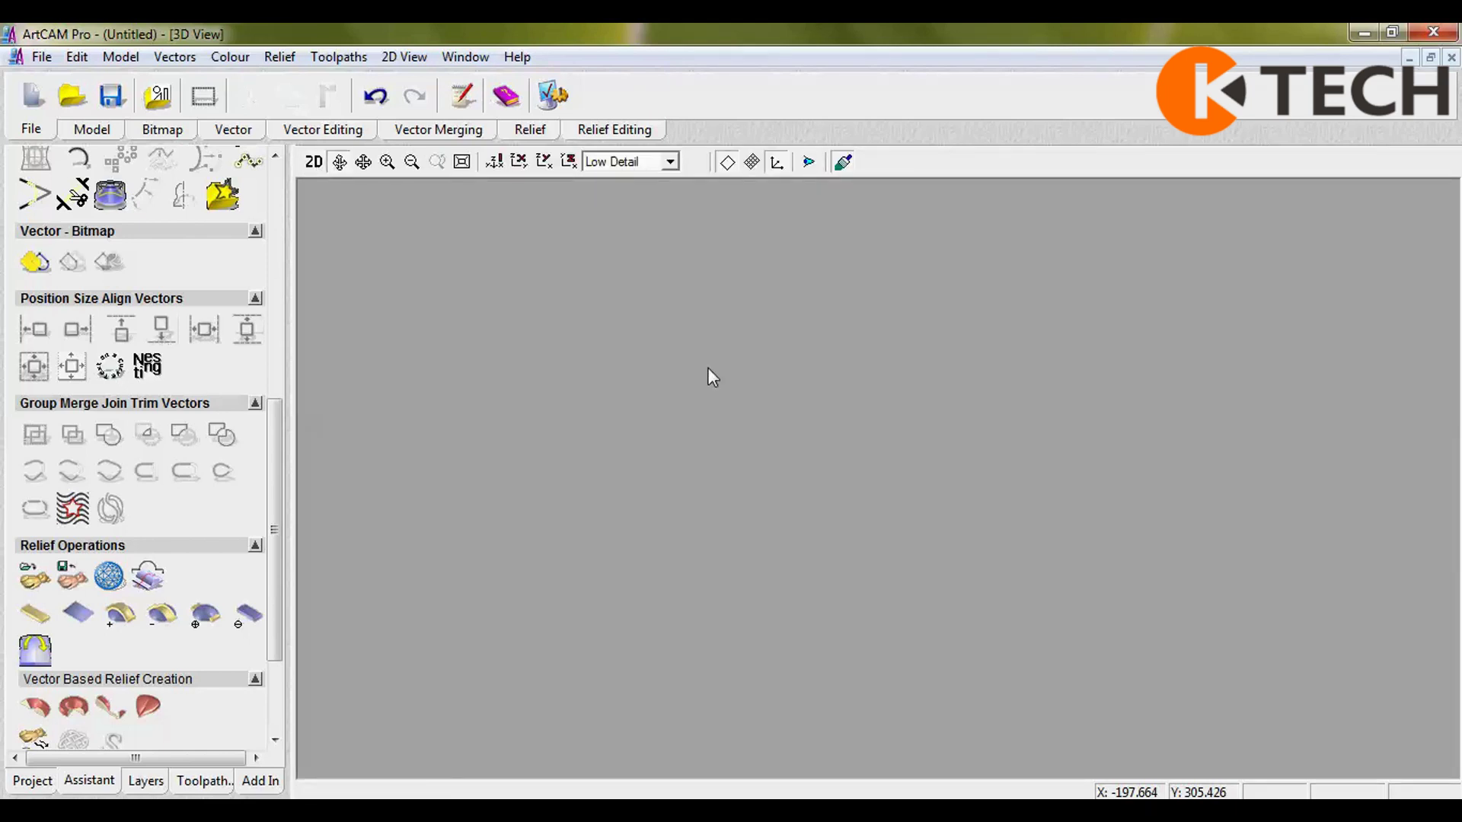
pyautogui.click(670, 162)
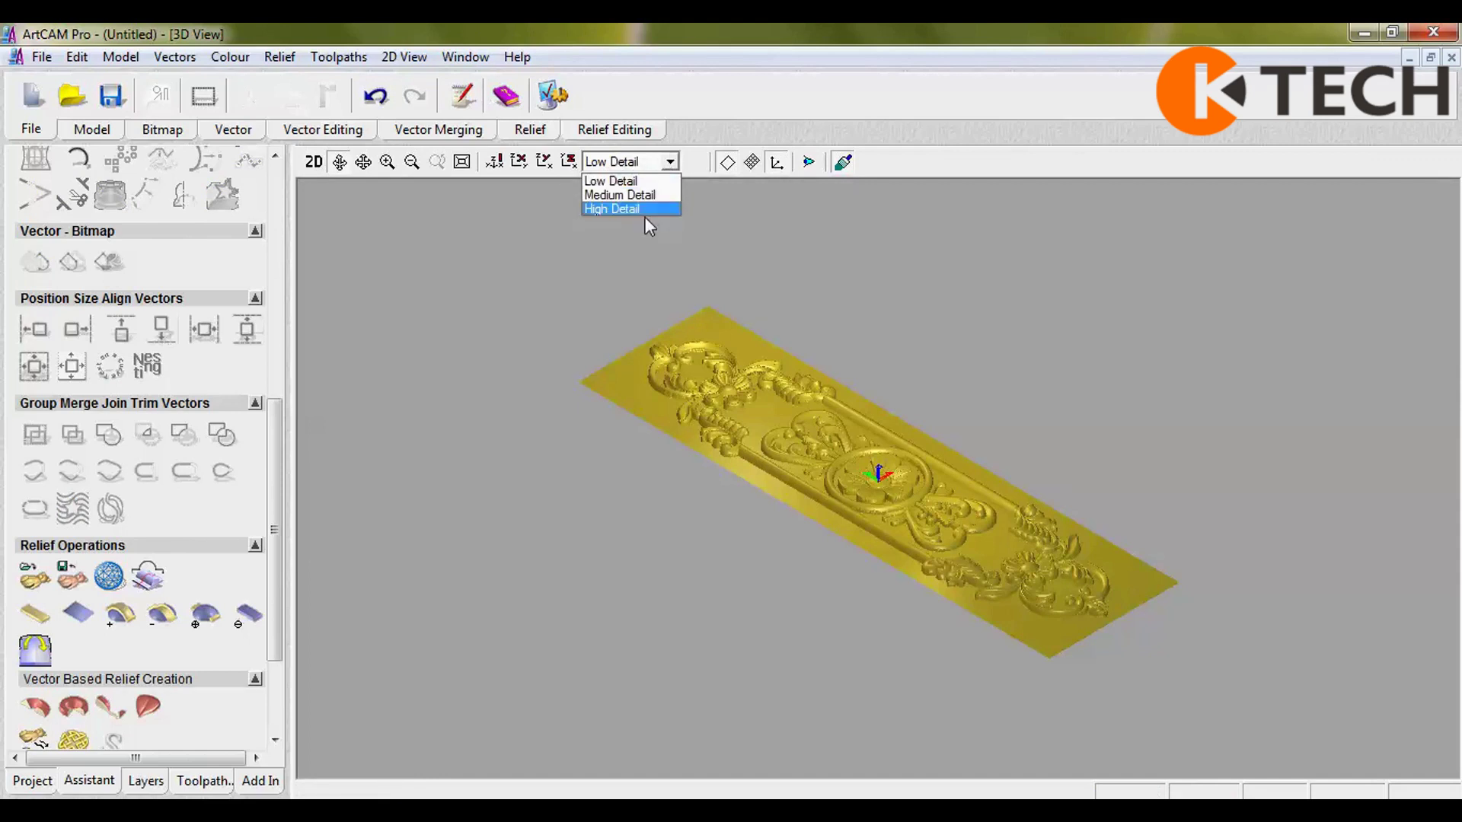
pyautogui.click(663, 183)
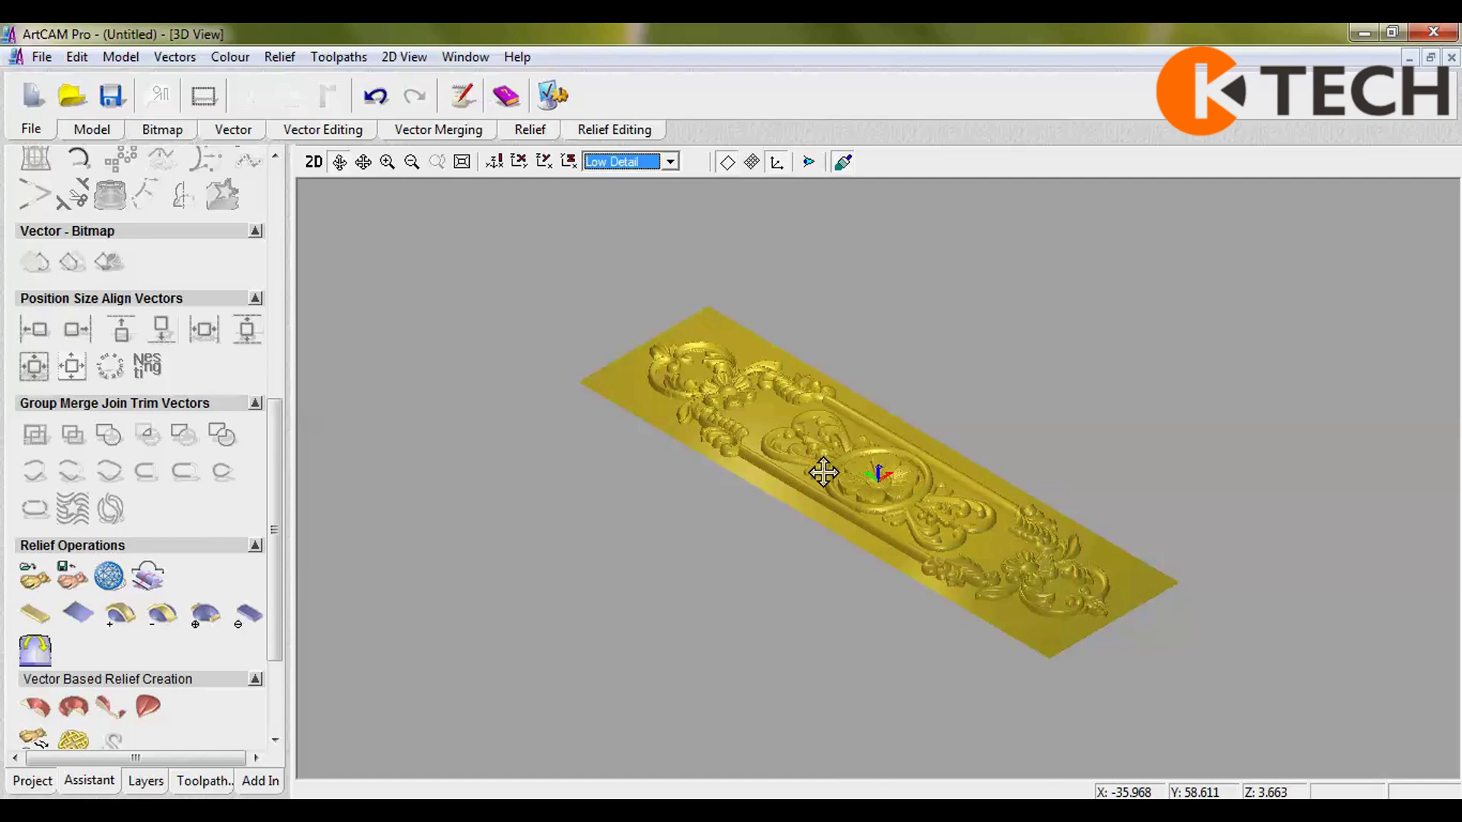
# - Examine the central flower and surrounding ring of the relief up close in 3D from different angles
pyautogui.click(701, 512)
pyautogui.scroll(5, 790, 489)
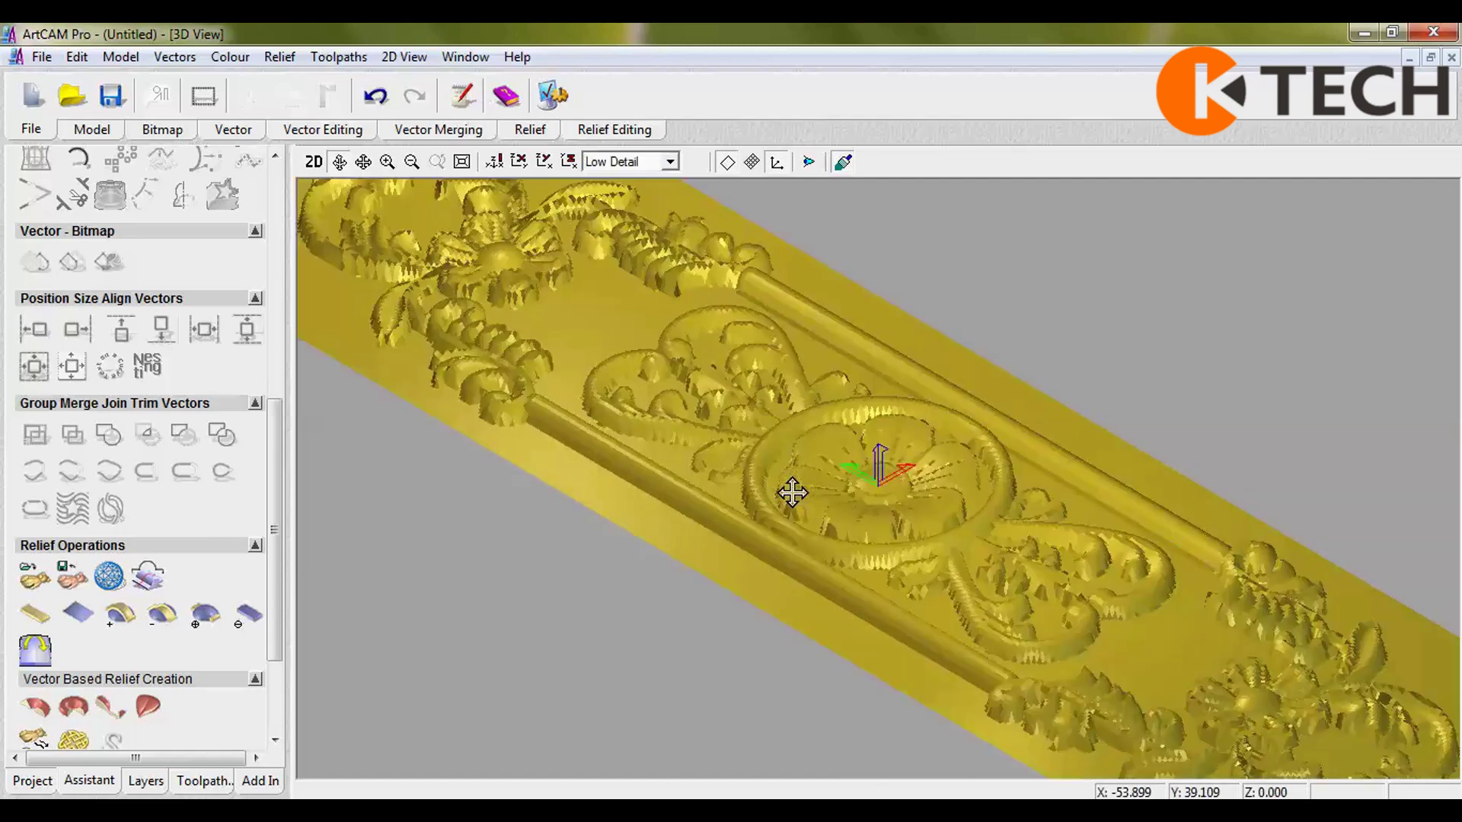
pyautogui.scroll(3, 792, 492)
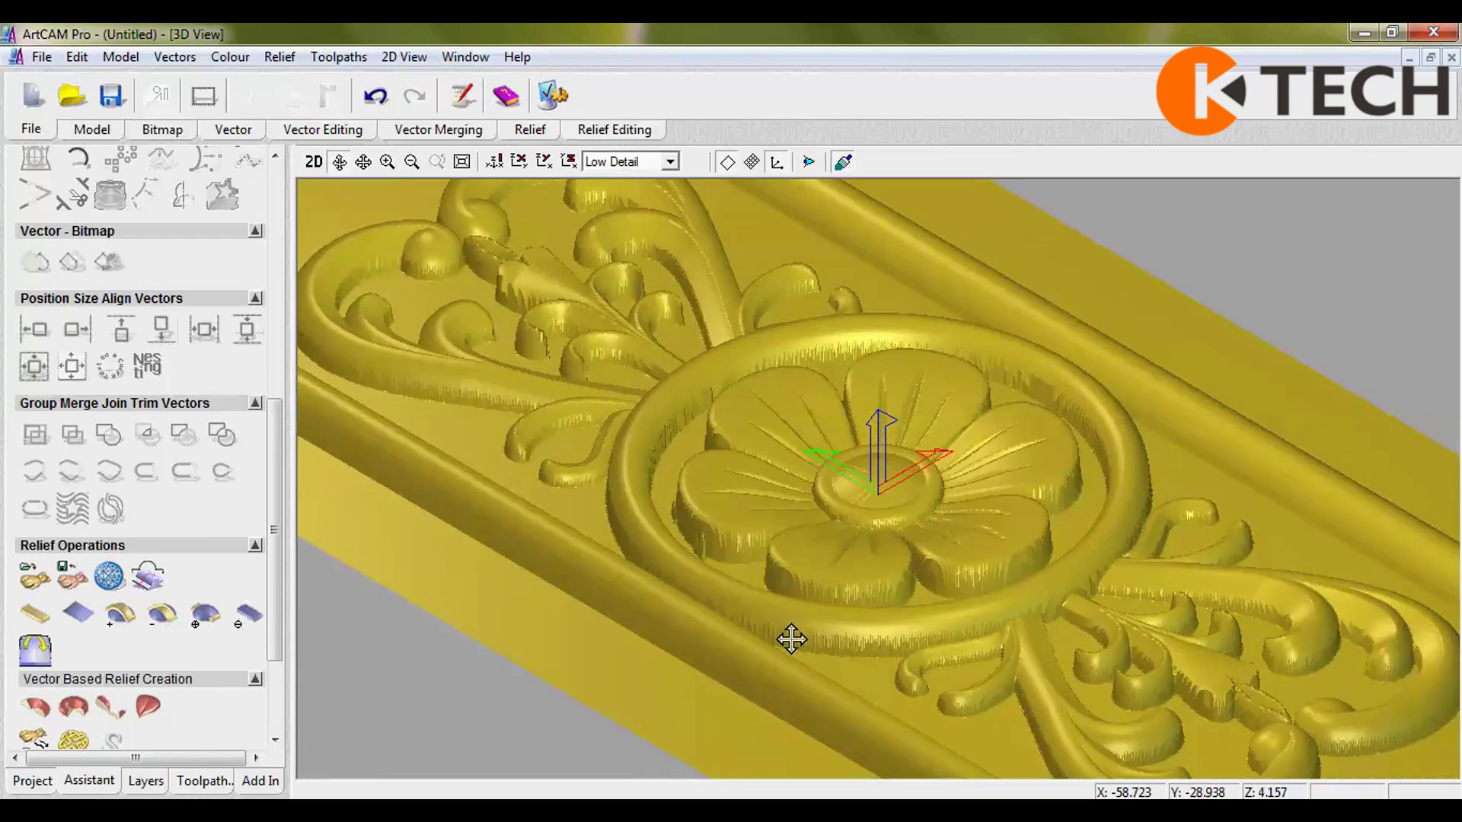
pyautogui.moveTo(946, 610); pyautogui.dragTo(888, 531)
pyautogui.scroll(5, 888, 527)
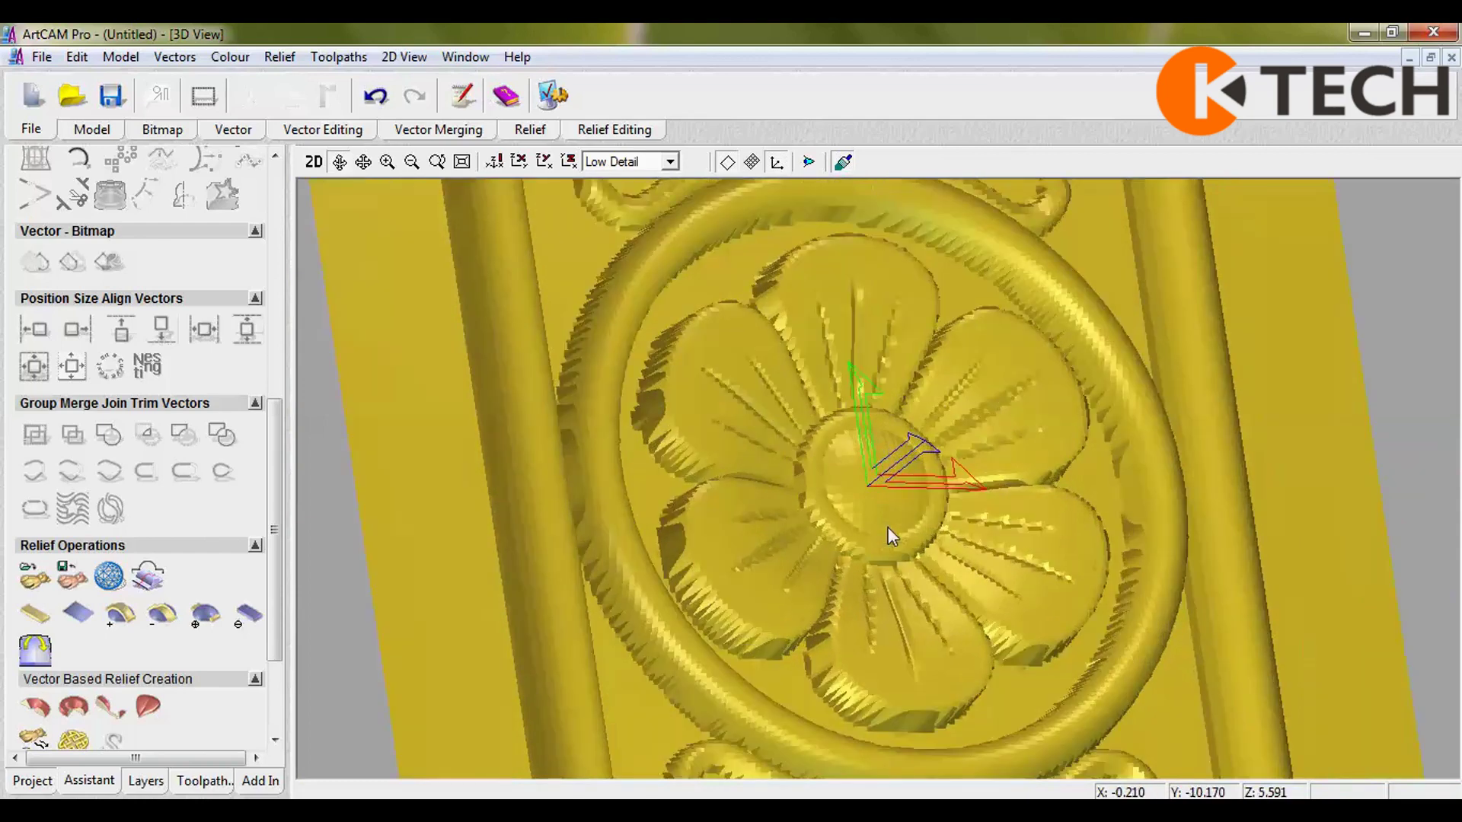
pyautogui.scroll(-4, 889, 527)
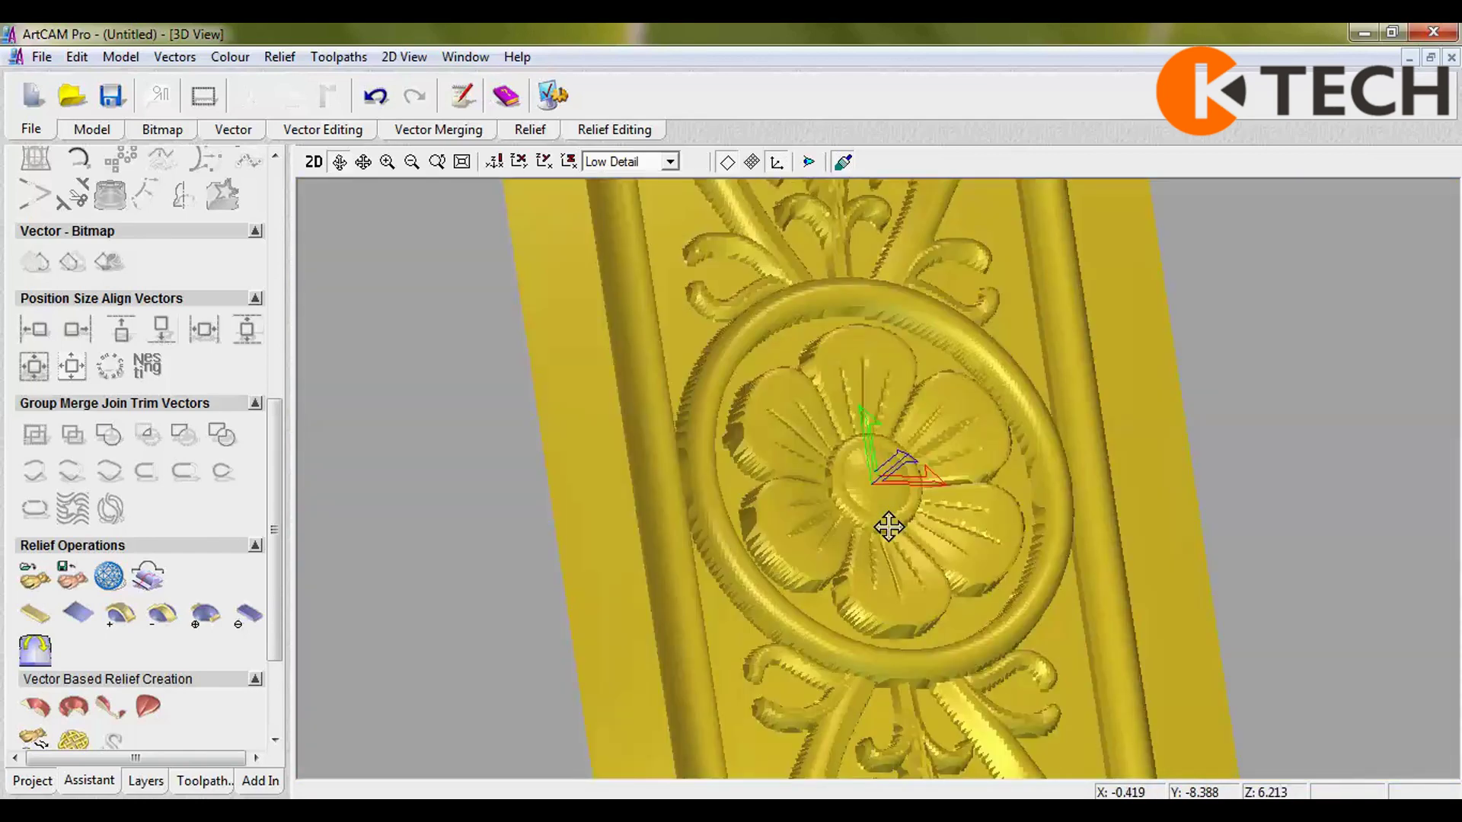
# - Inspect the relief's height profile in 3D from its long and short sides, tilting the view to check the central flower at a low angle
pyautogui.scroll(-5, 889, 526)
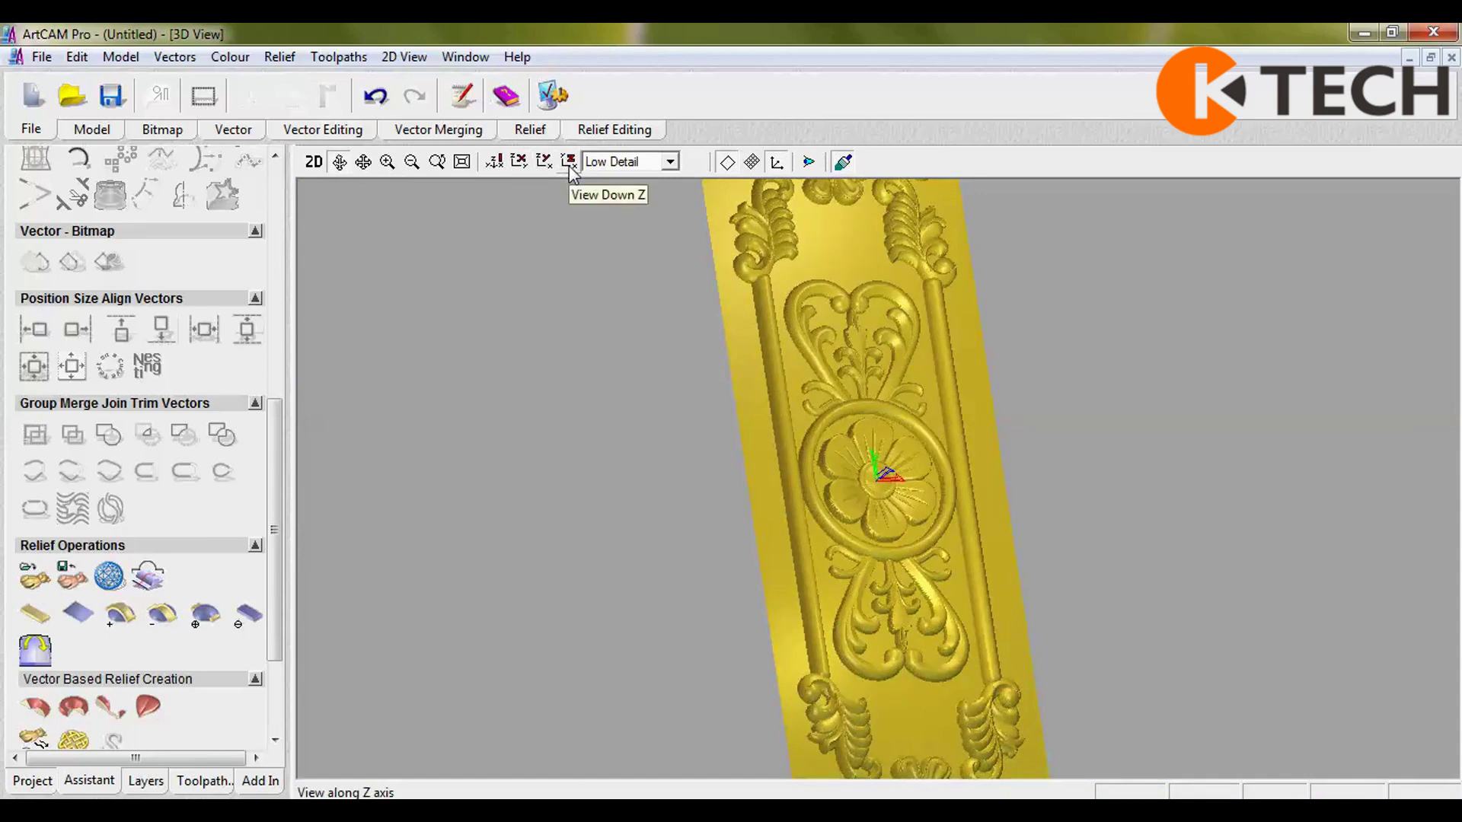
pyautogui.click(519, 162)
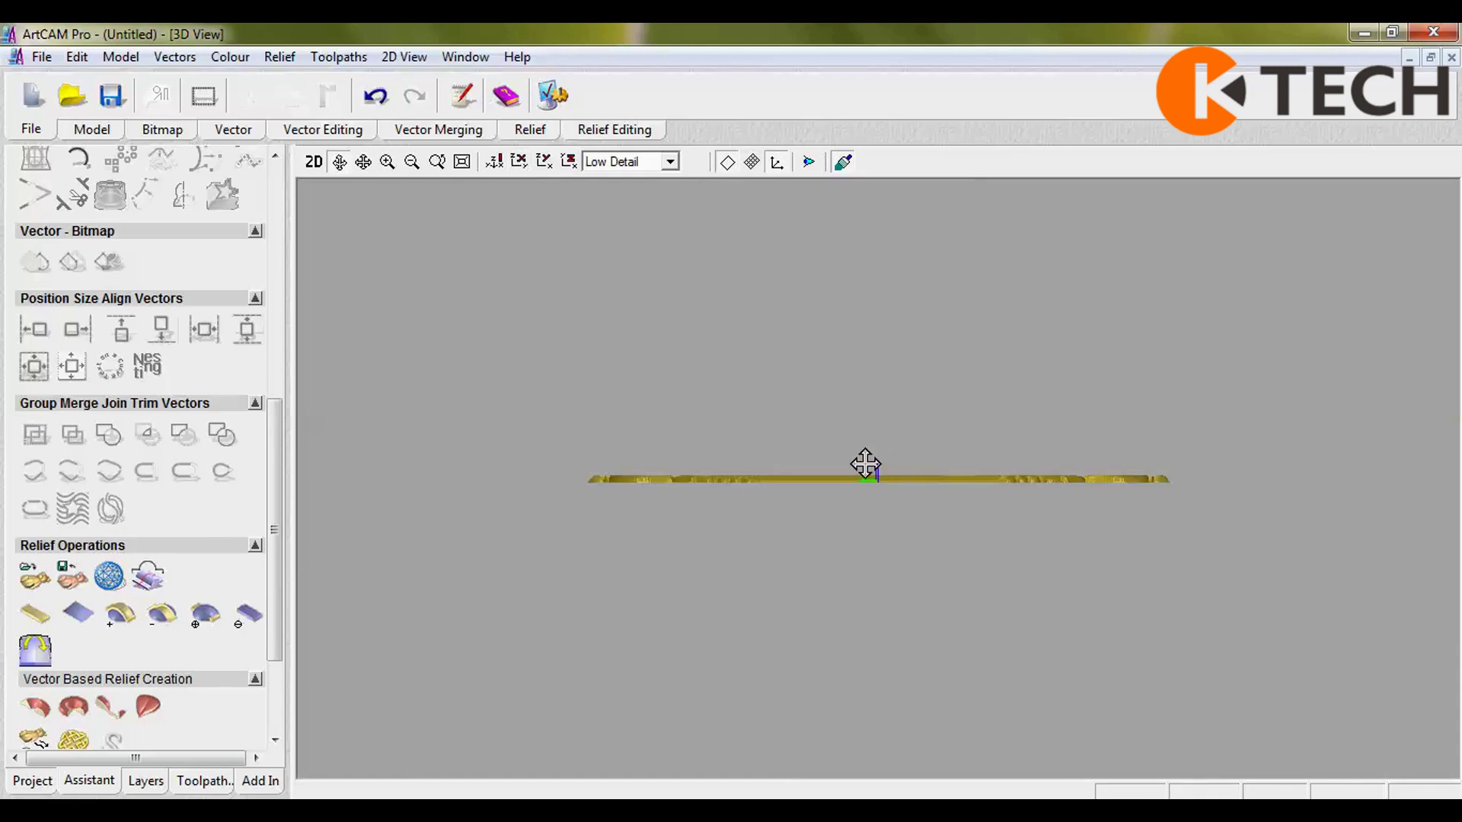
pyautogui.moveTo(865, 464); pyautogui.dragTo(829, 639)
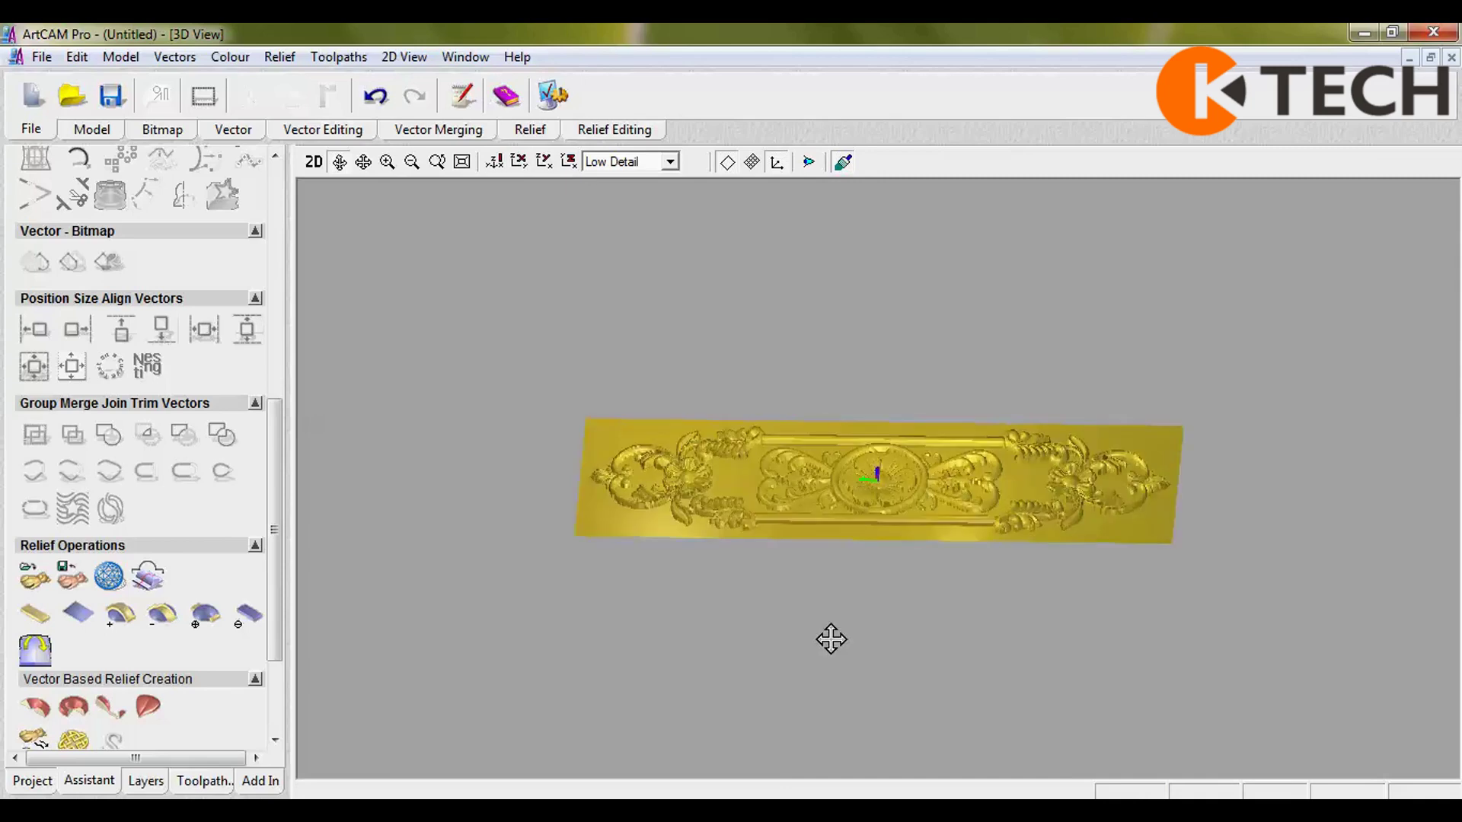
pyautogui.moveTo(894, 528); pyautogui.dragTo(892, 501)
pyautogui.scroll(5, 892, 501)
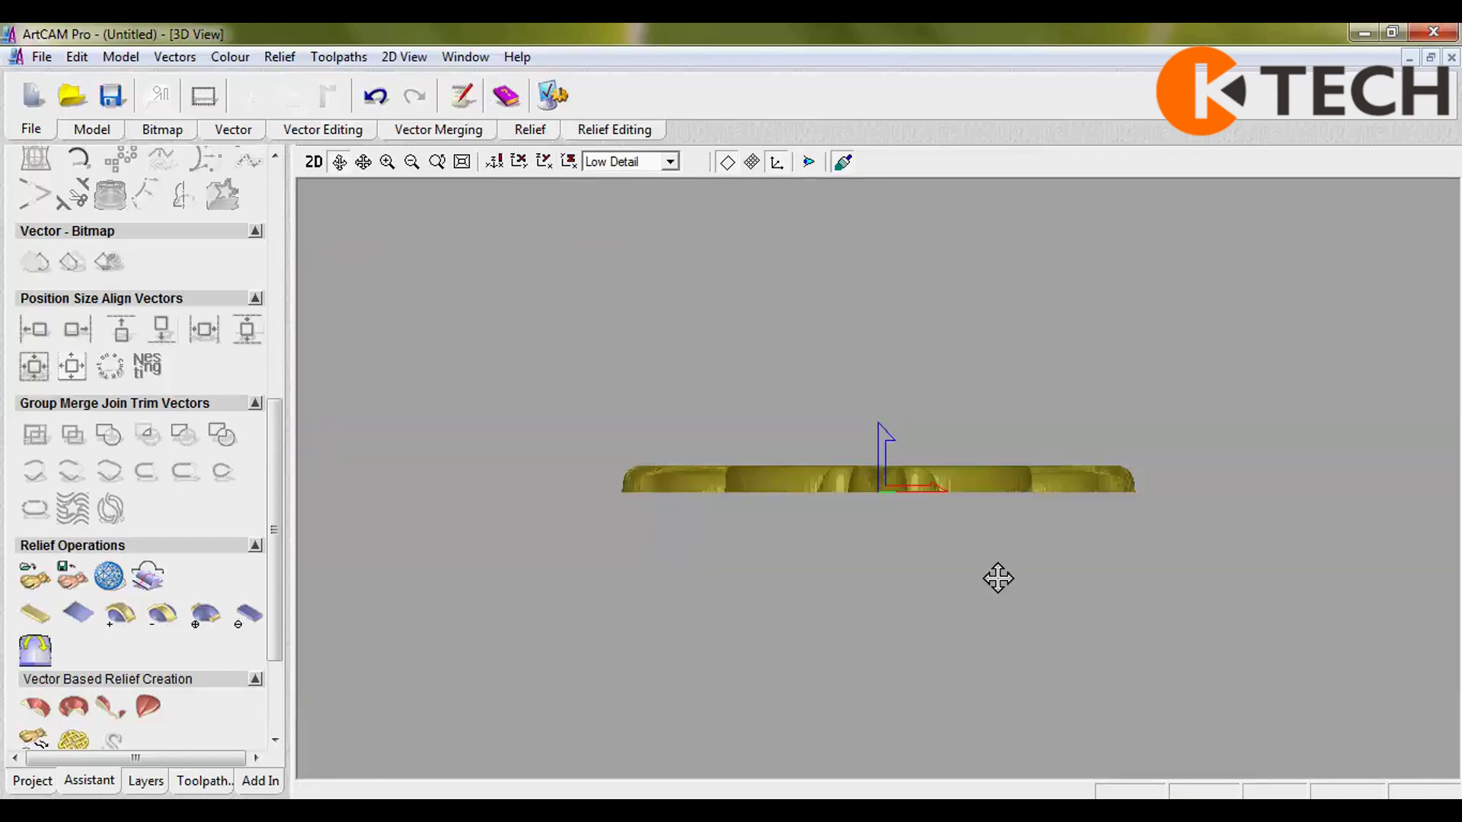
pyautogui.moveTo(890, 489); pyautogui.dragTo(883, 564)
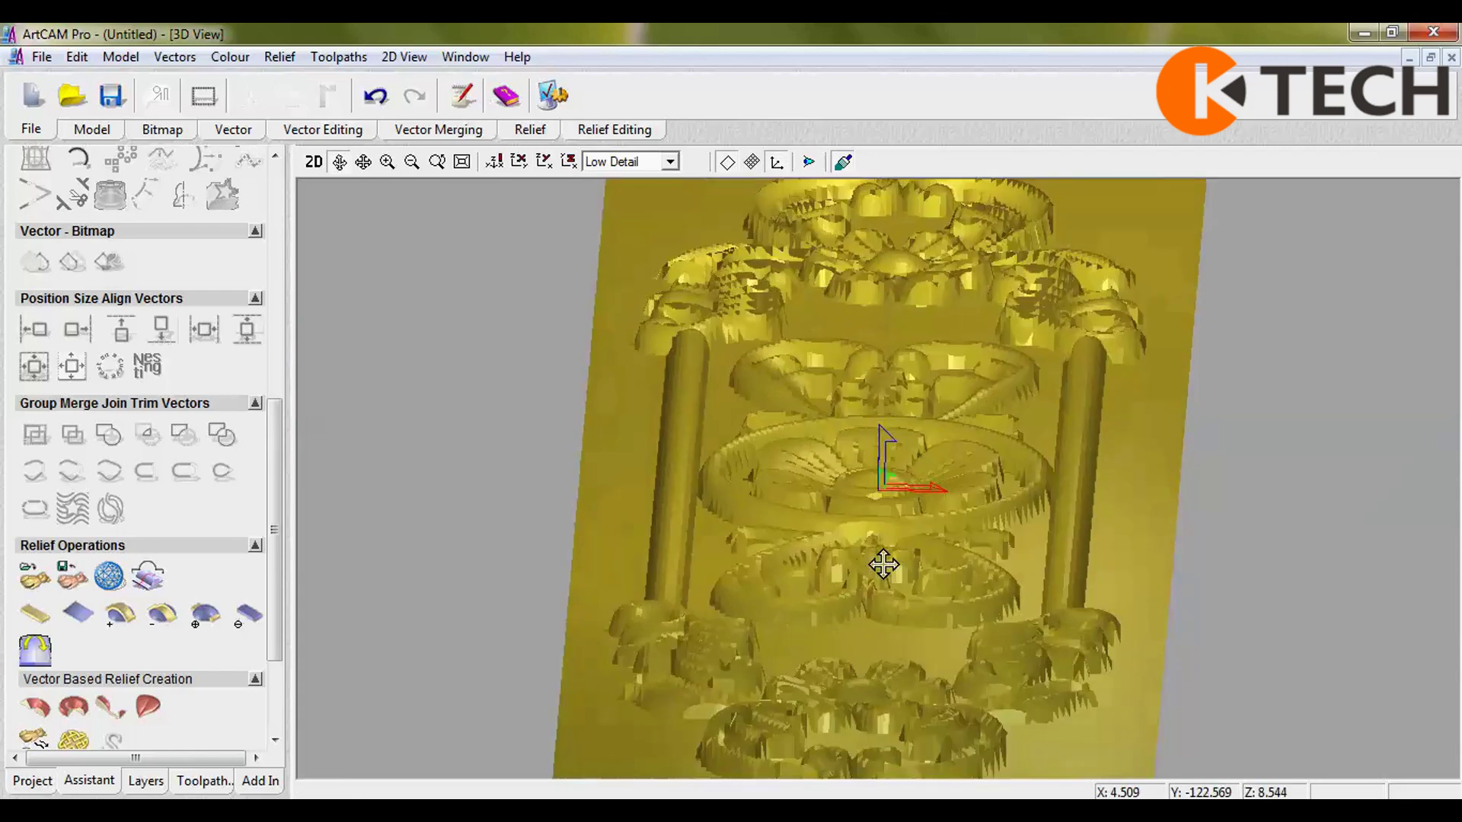
pyautogui.scroll(3, 894, 544)
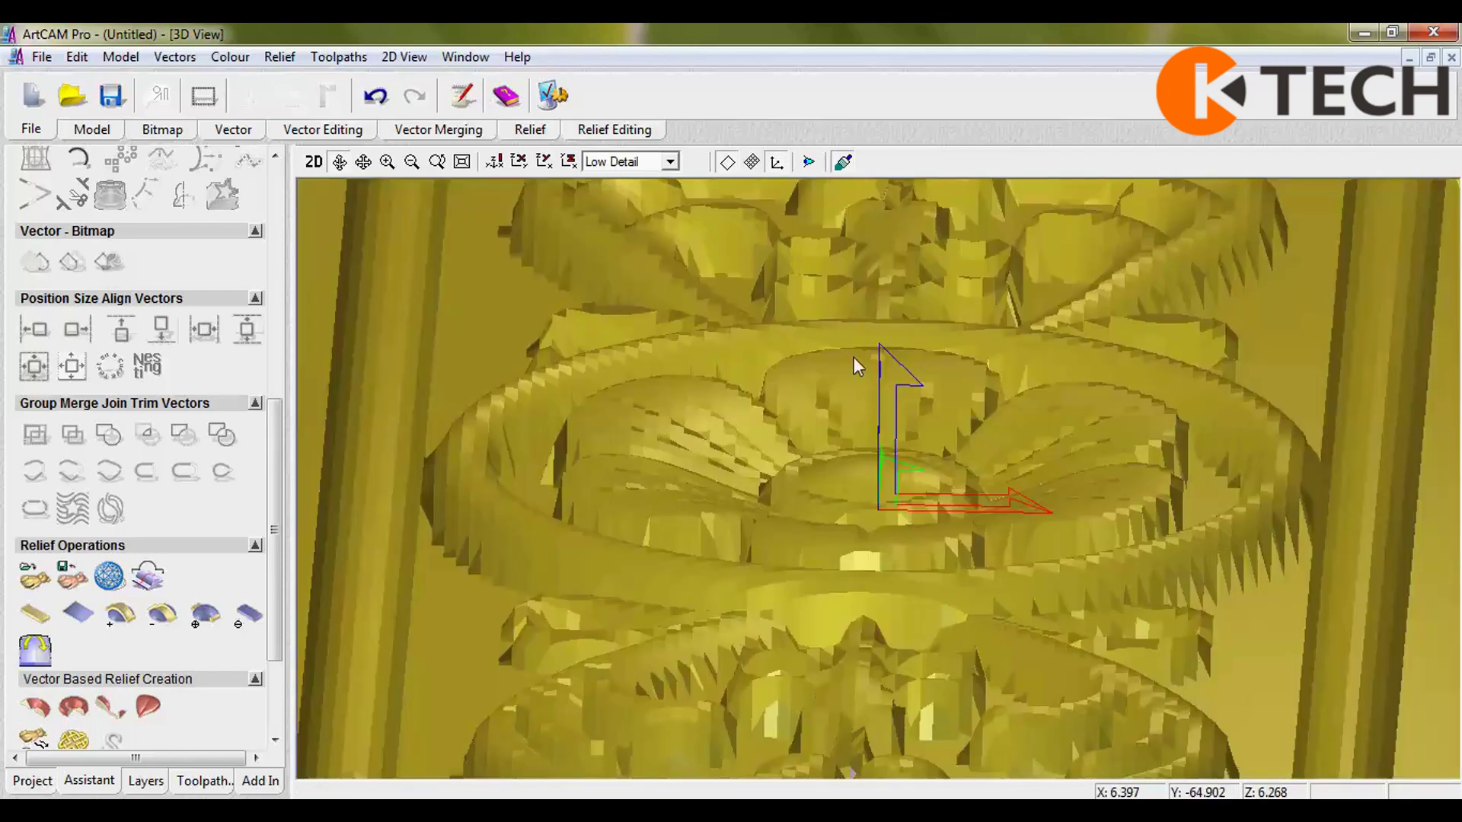